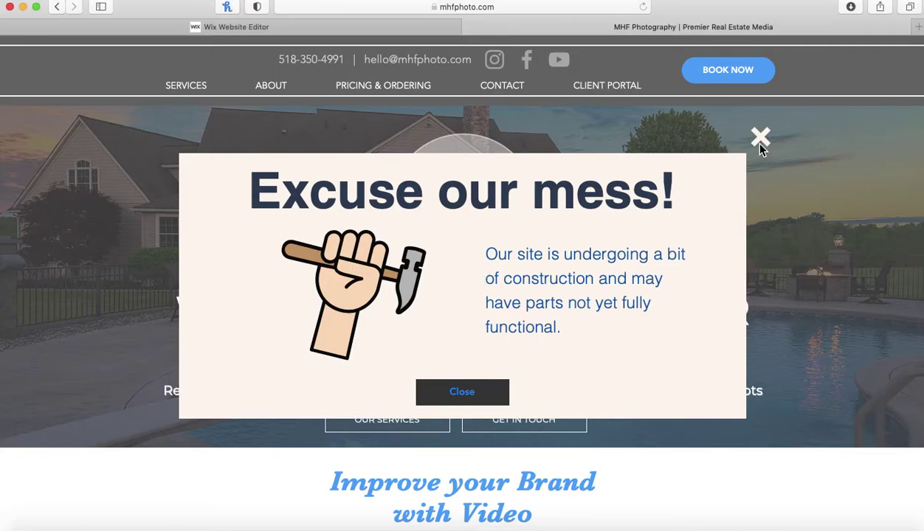
- Dismiss the 'Excuse our mess' popup, scan the live homepage for gaps, then close its tab
click(763, 145)
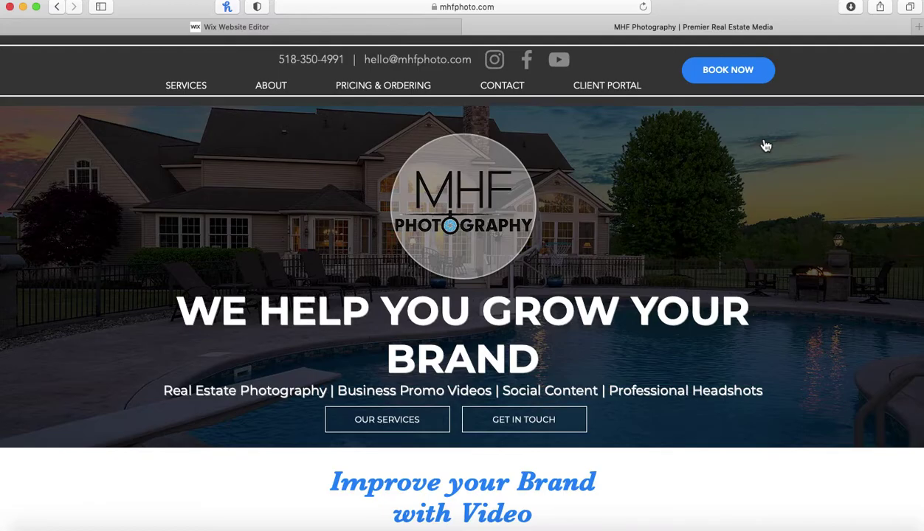
scroll(676, 293, down, 20)
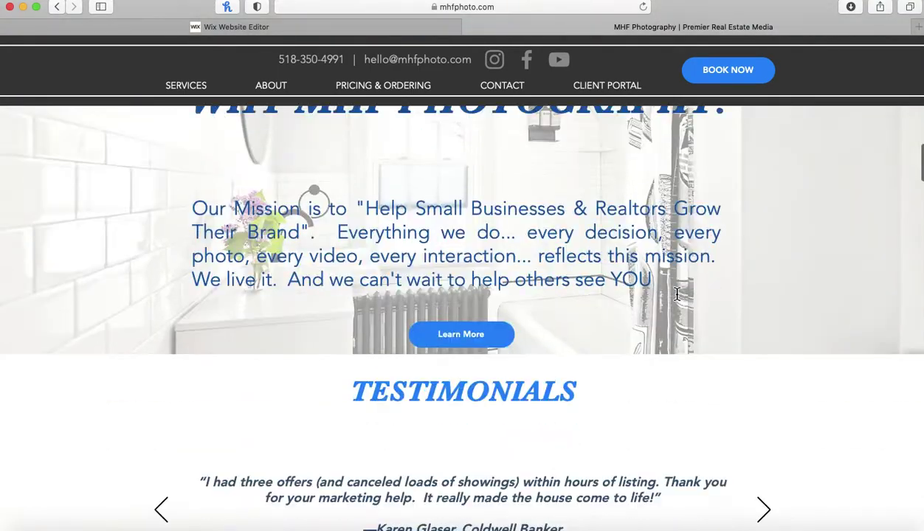
scroll(676, 299, down, 10)
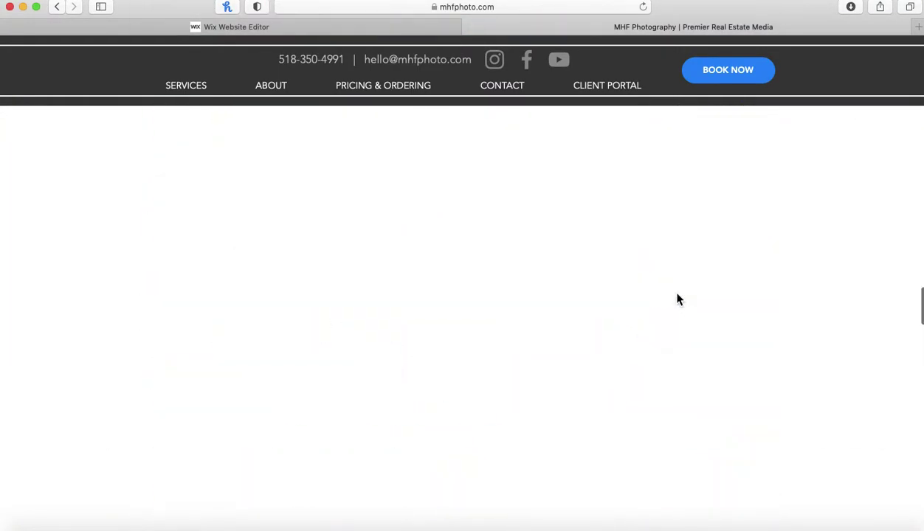
scroll(677, 299, down, 5)
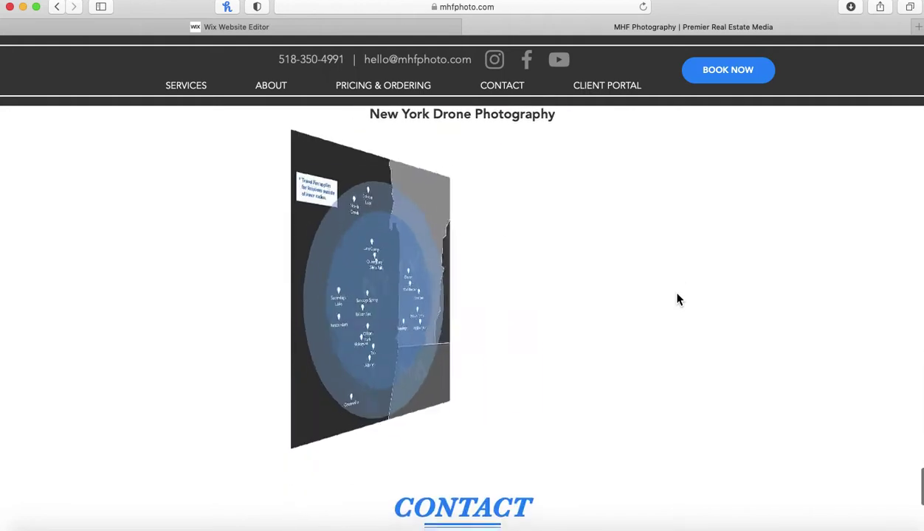
scroll(677, 299, up, 5)
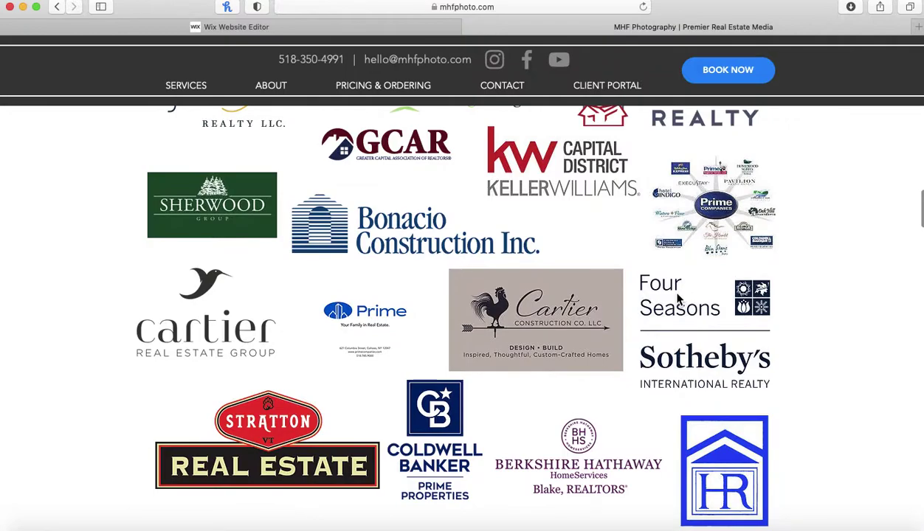
scroll(679, 299, down, 5)
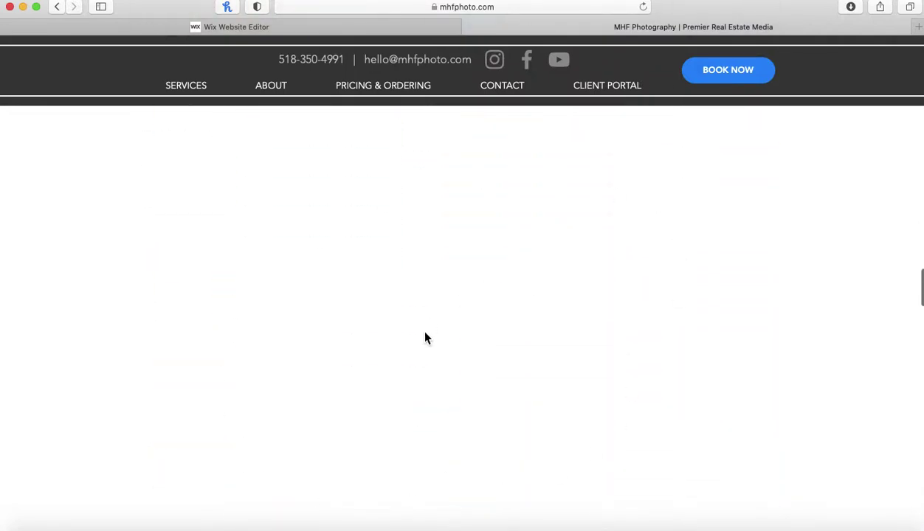
scroll(424, 338, down, 5)
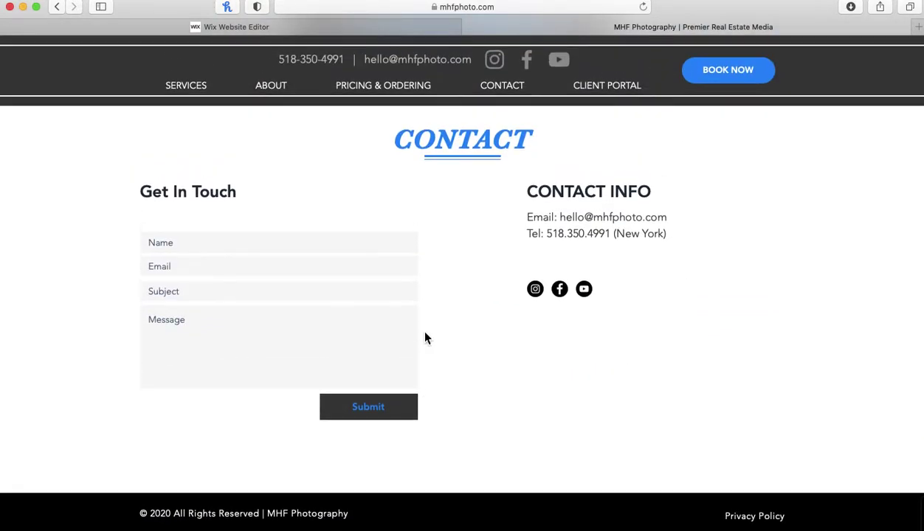
scroll(424, 338, up, 10)
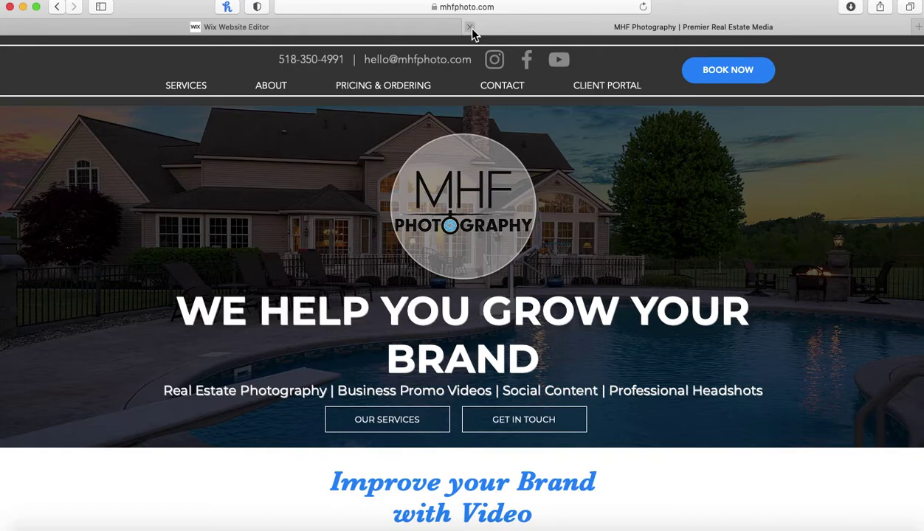
click(470, 28)
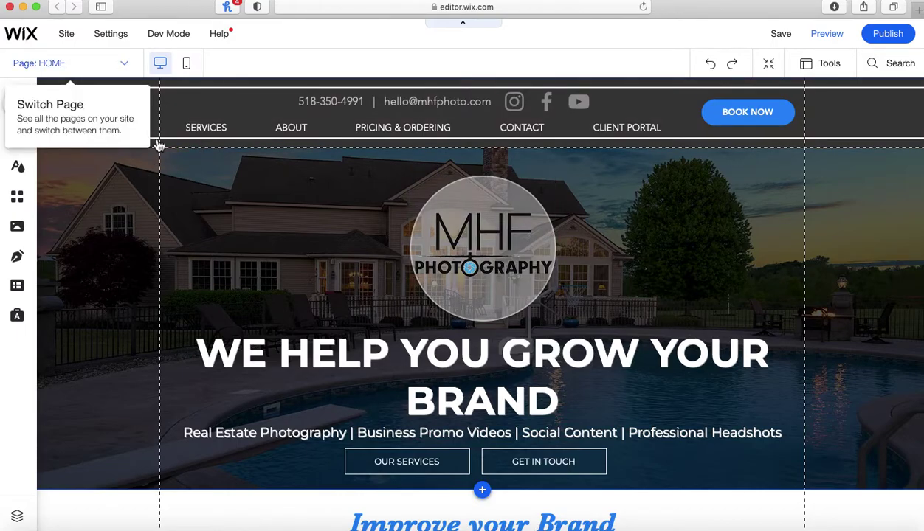
- Confirm HOME is the selected page, then switch to the Zoom Out & Reorder overview
click(123, 63)
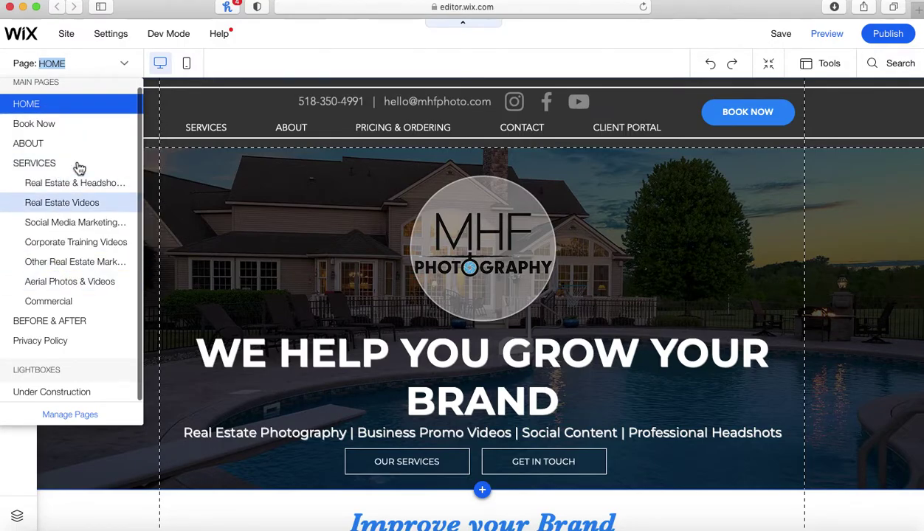
click(122, 63)
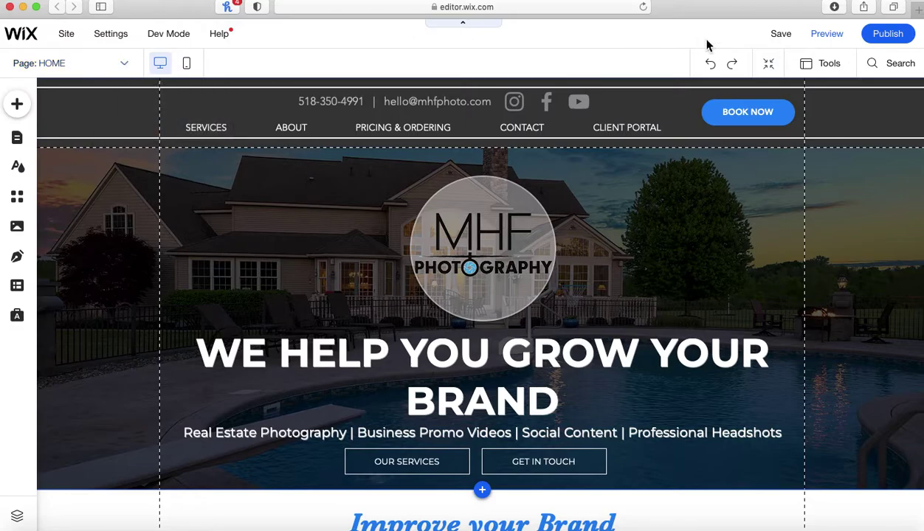
click(769, 66)
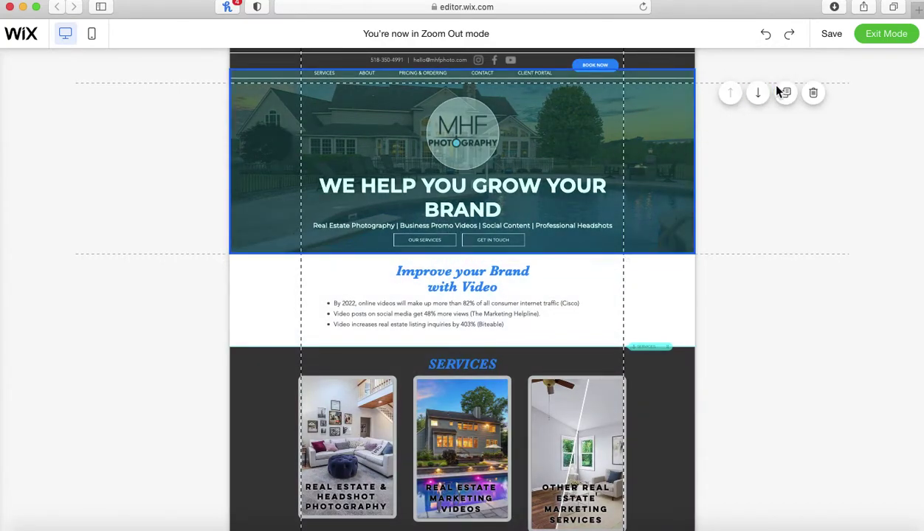
scroll(629, 312, down, 10)
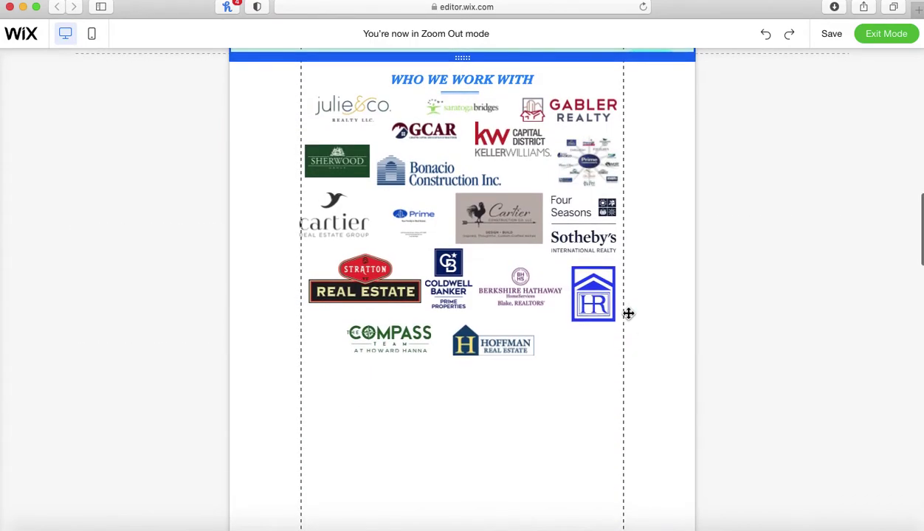
scroll(628, 312, up, 3)
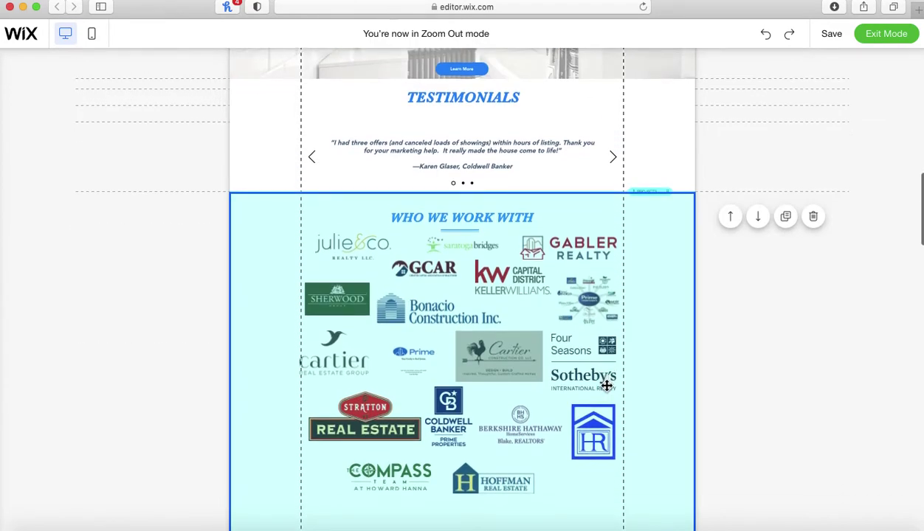
scroll(605, 385, down, 8)
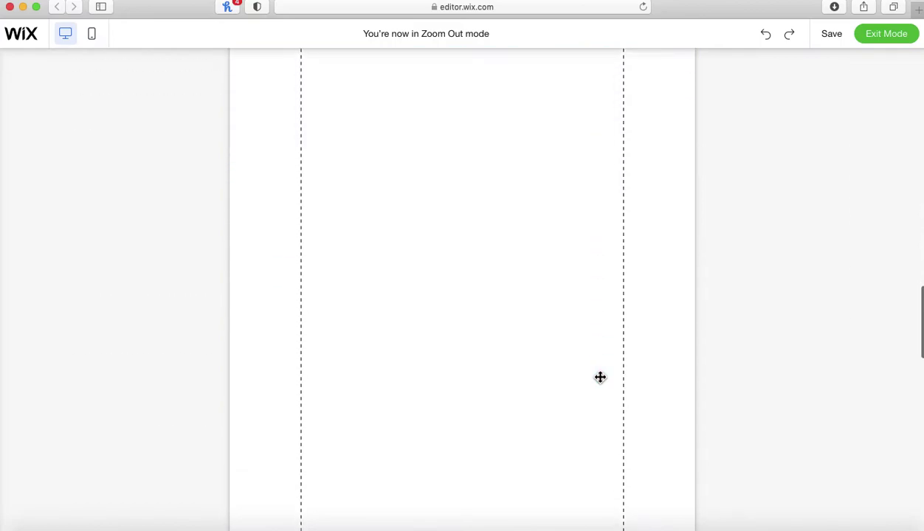
scroll(599, 377, up, 3)
scroll(600, 377, down, 6)
mouse_move(526, 359)
scroll(526, 359, up, 5)
scroll(526, 359, down, 3)
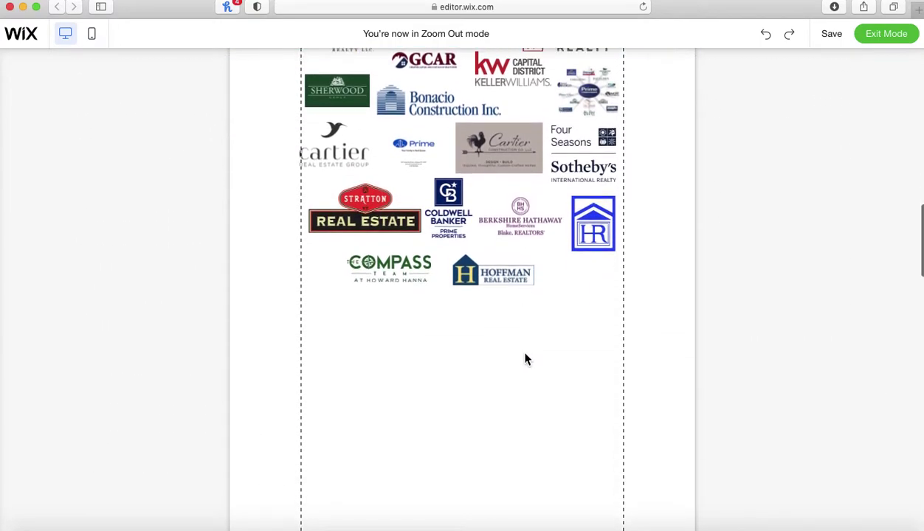
scroll(526, 359, down, 1)
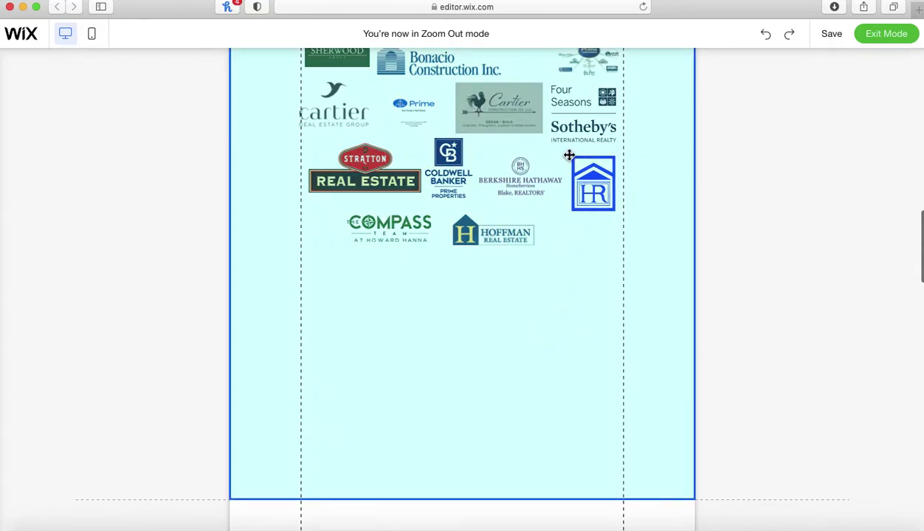
scroll(569, 155, up, 3)
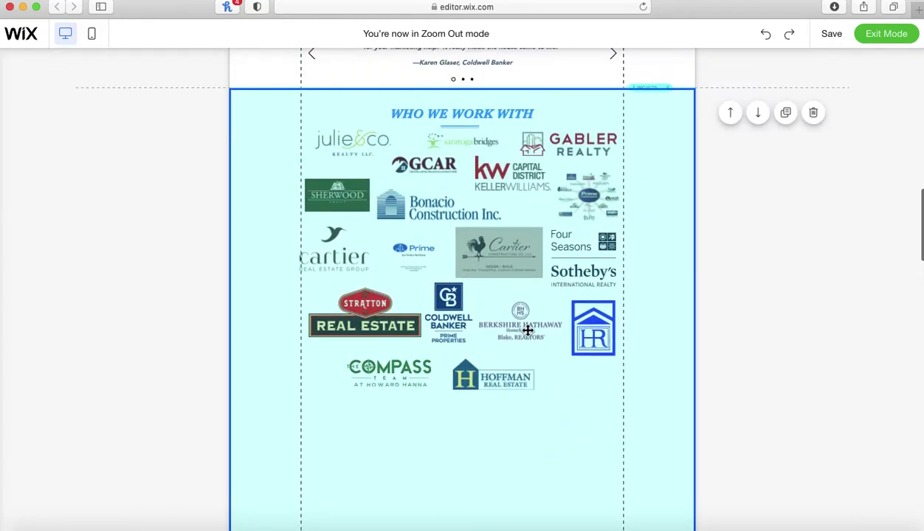
scroll(526, 330, down, 3)
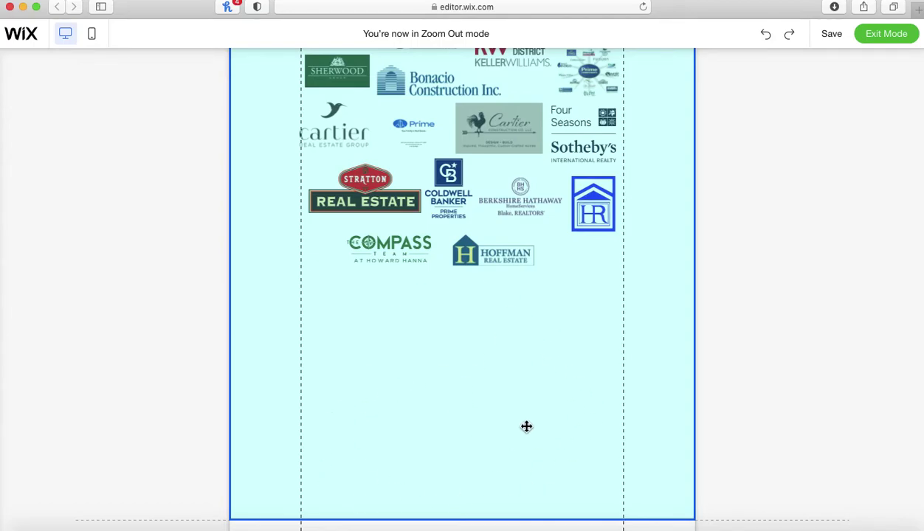
scroll(526, 426, down, 8)
mouse_move(573, 320)
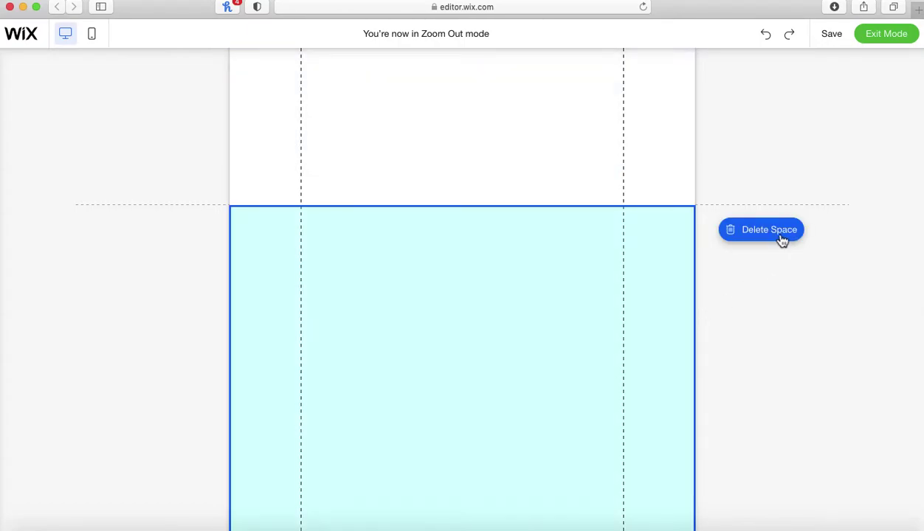
click(767, 230)
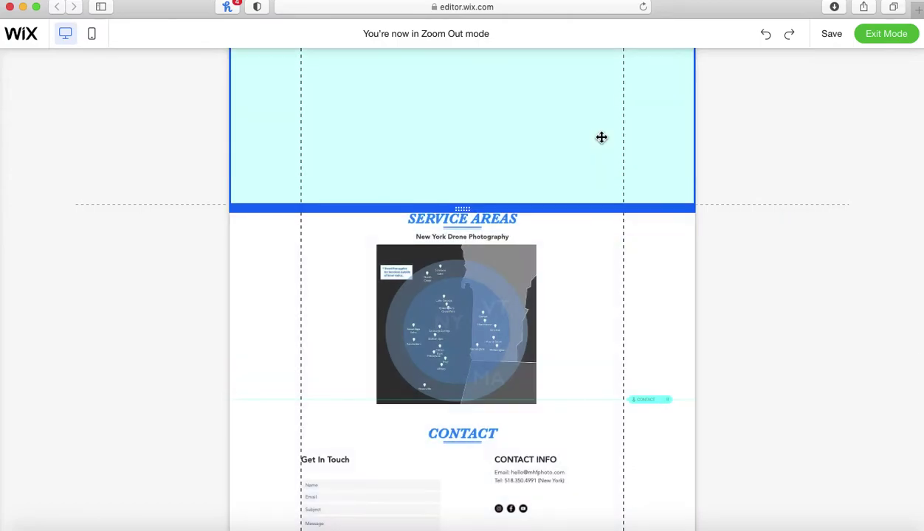
scroll(601, 137, up, 2)
scroll(601, 137, down, 10)
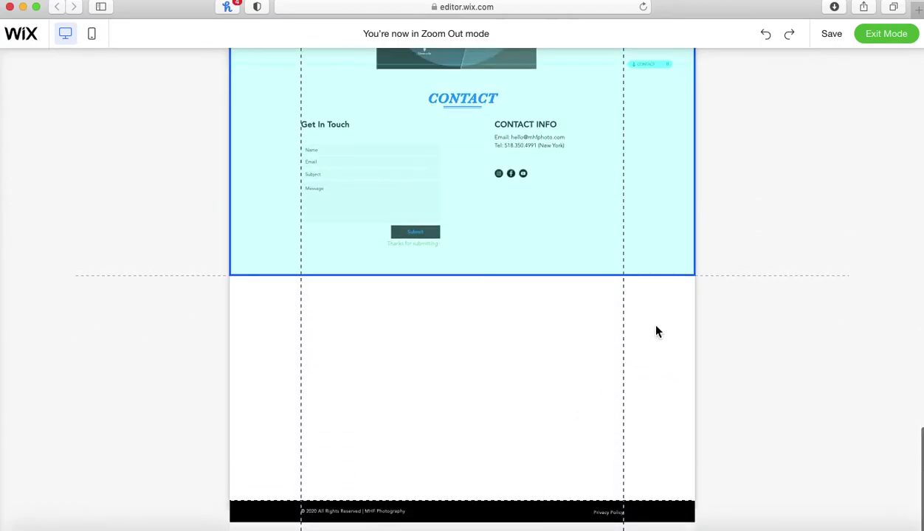
scroll(642, 410, up, 8)
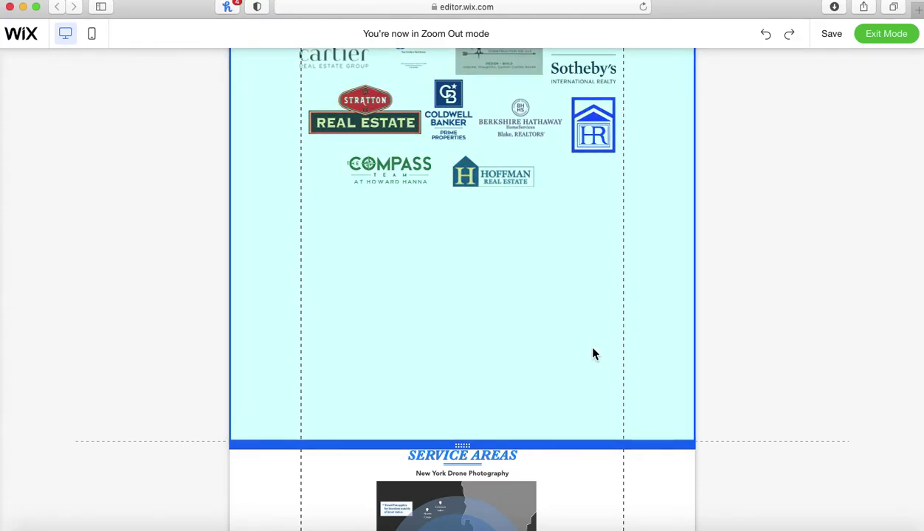
scroll(487, 389, down, 4)
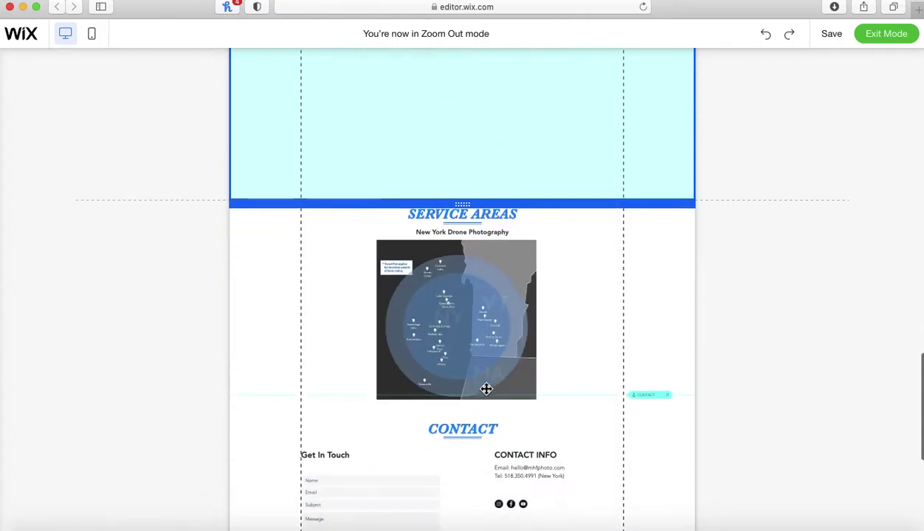
scroll(614, 280, down, 4)
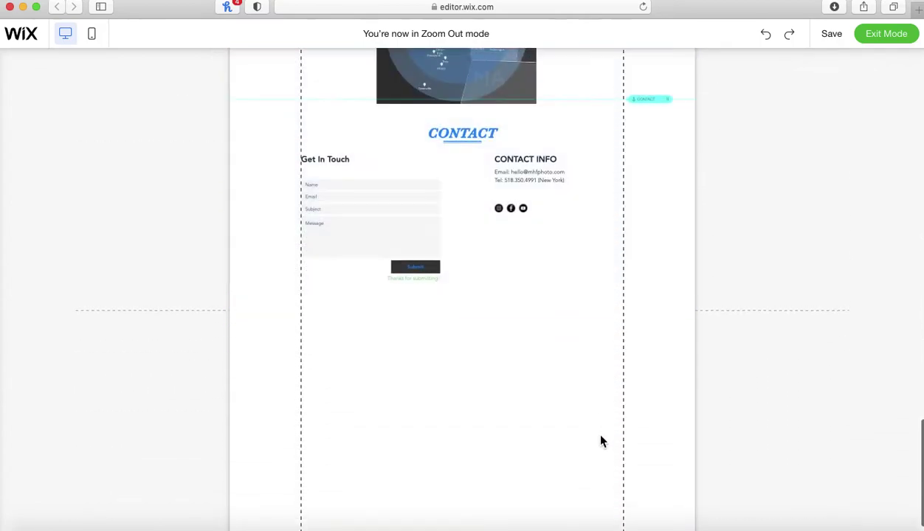
scroll(600, 441, down, 2)
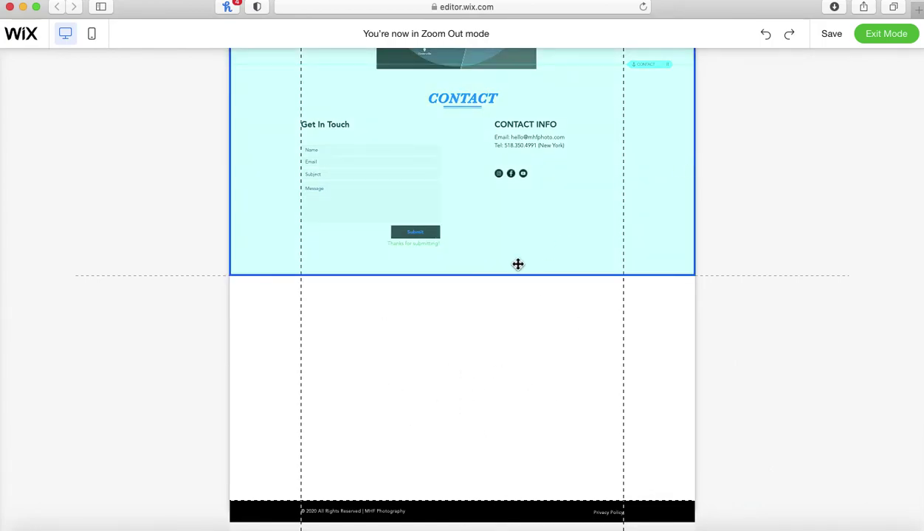
scroll(575, 236, up, 10)
mouse_move(749, 206)
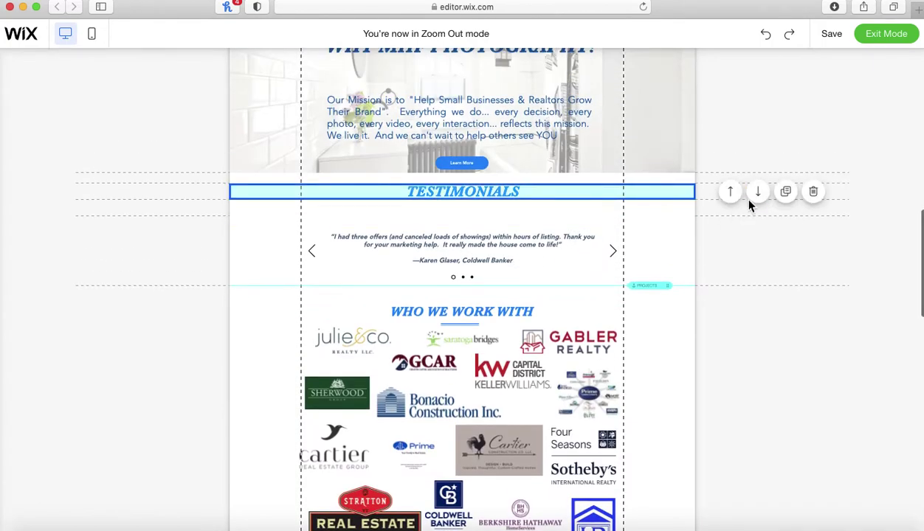
- Exit Zoom Out mode and bring the blank strip between partner logos and Service Areas into view
click(883, 43)
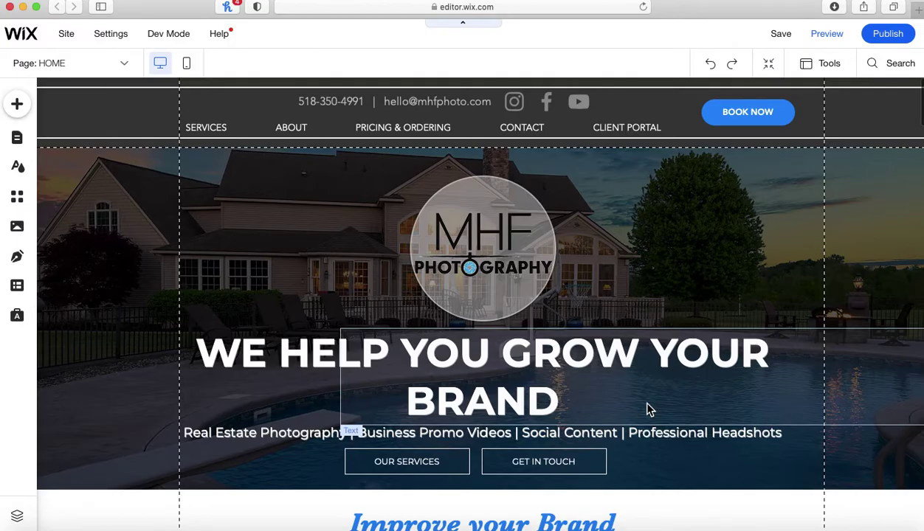
scroll(648, 411, down, 15)
scroll(647, 410, down, 5)
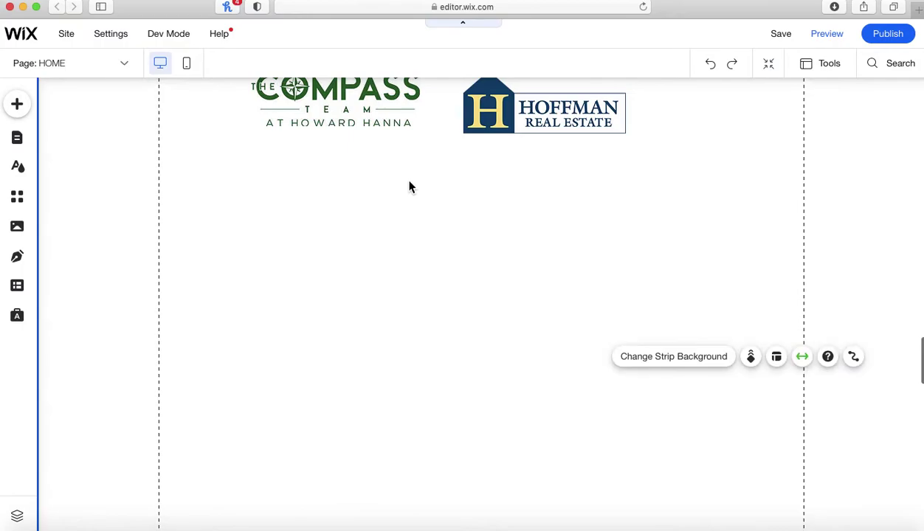
scroll(410, 187, up, 10)
scroll(179, 241, down, 10)
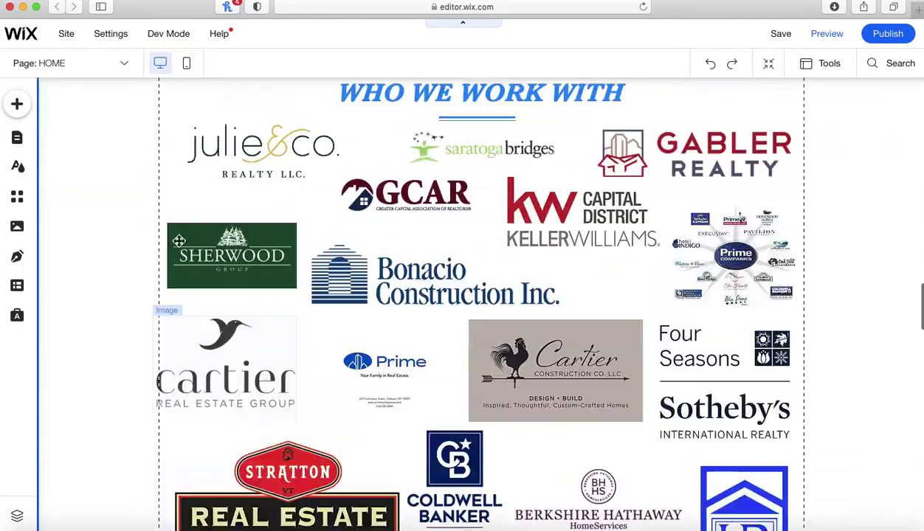
scroll(179, 241, up, 2)
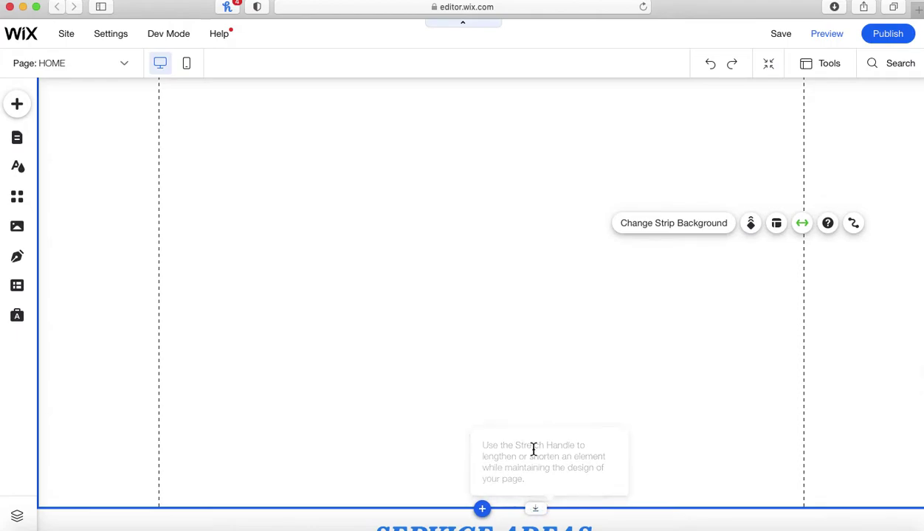
scroll(532, 449, up, 4)
scroll(534, 435, down, 2)
scroll(535, 429, down, 1)
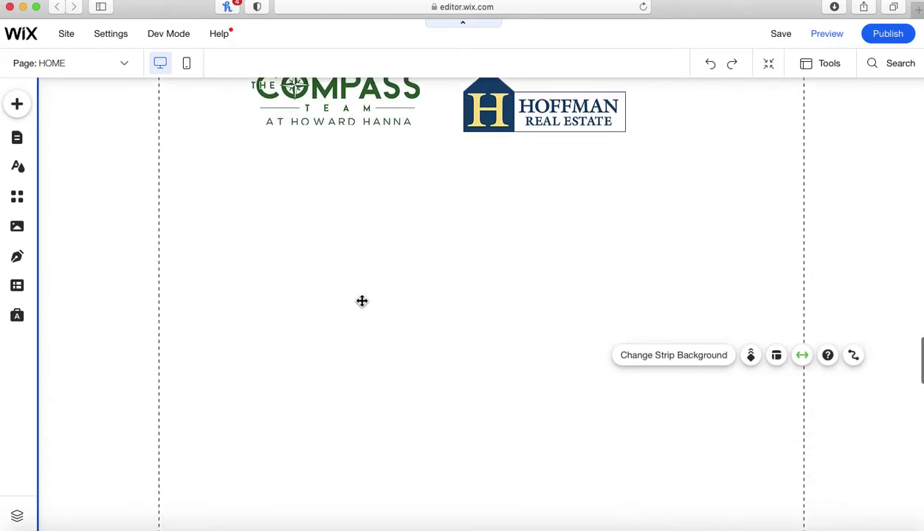
scroll(443, 361, down, 3)
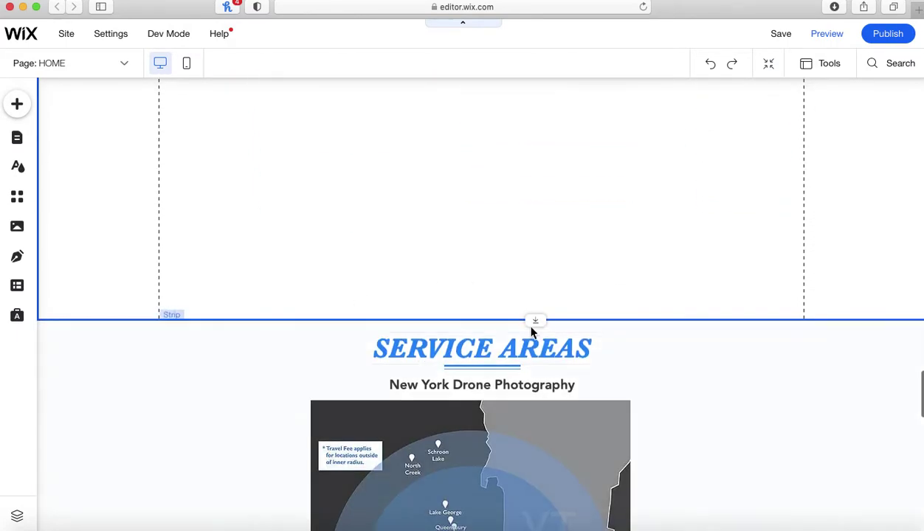
- Raise the partner-logo strip's bottom edge, cutting its height from 1214 to 1098
click(542, 192)
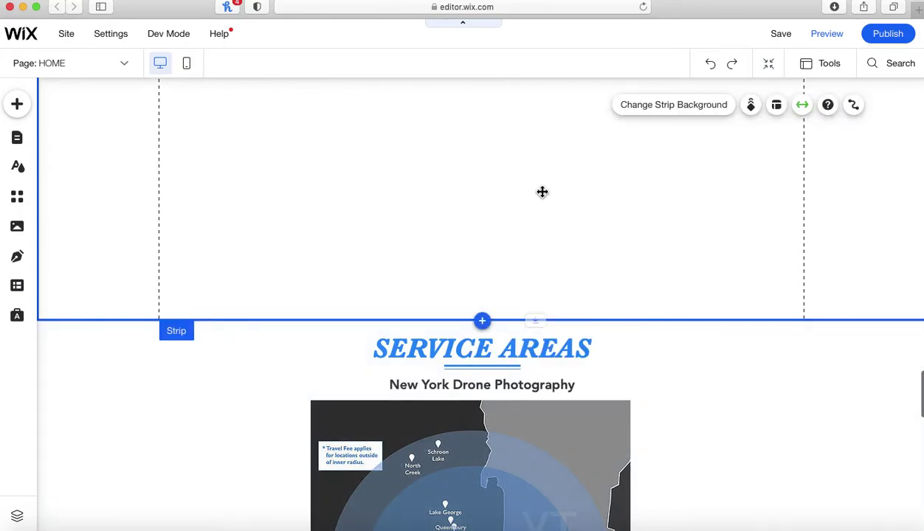
drag(542, 180, 529, 136)
scroll(573, 208, up, 3)
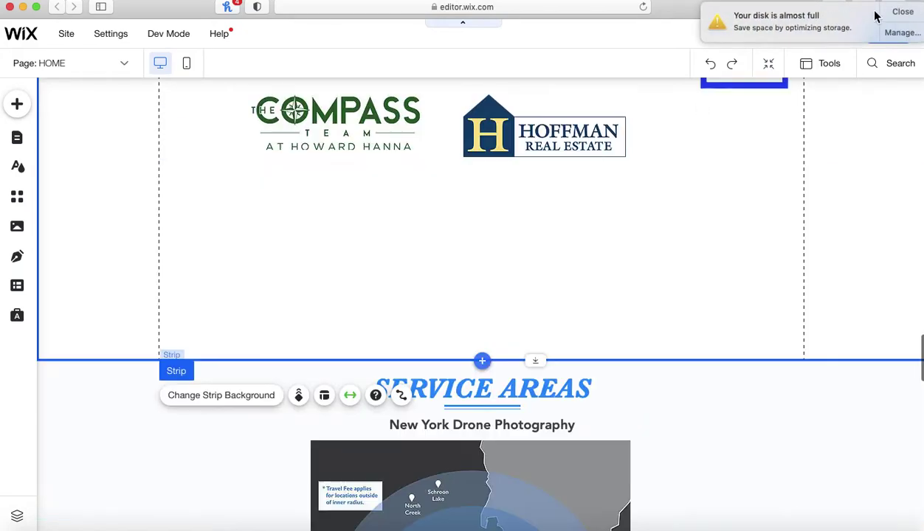
click(902, 13)
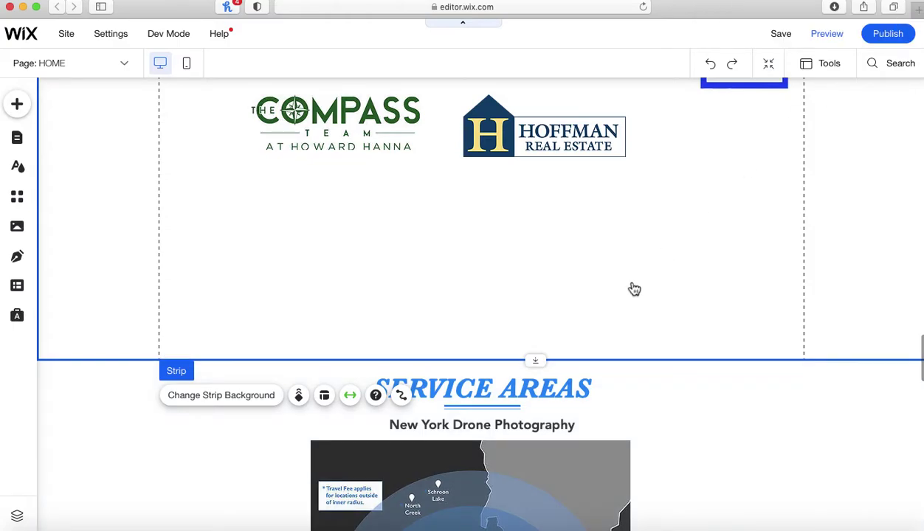
drag(536, 284, 536, 282)
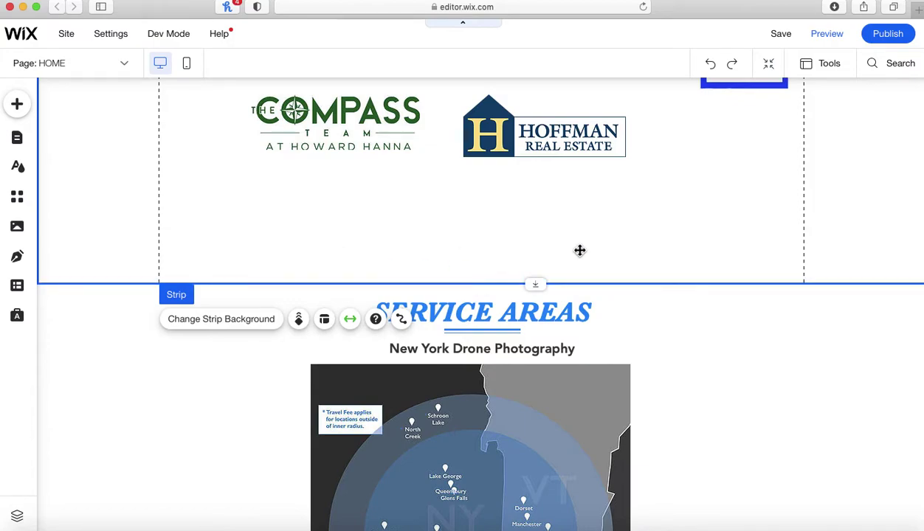
scroll(579, 250, down, 15)
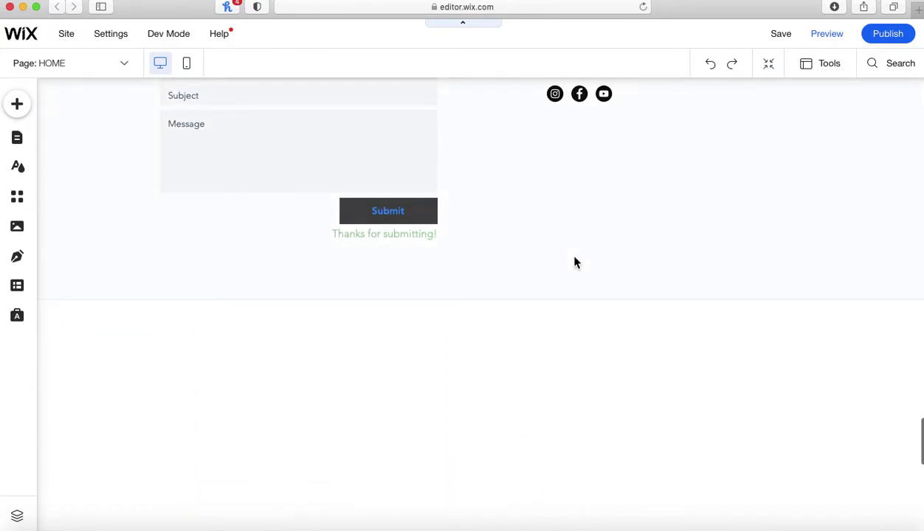
- Scroll down to the footer and select the page to reach its height handle
scroll(541, 432, down, 3)
scroll(541, 431, down, 2)
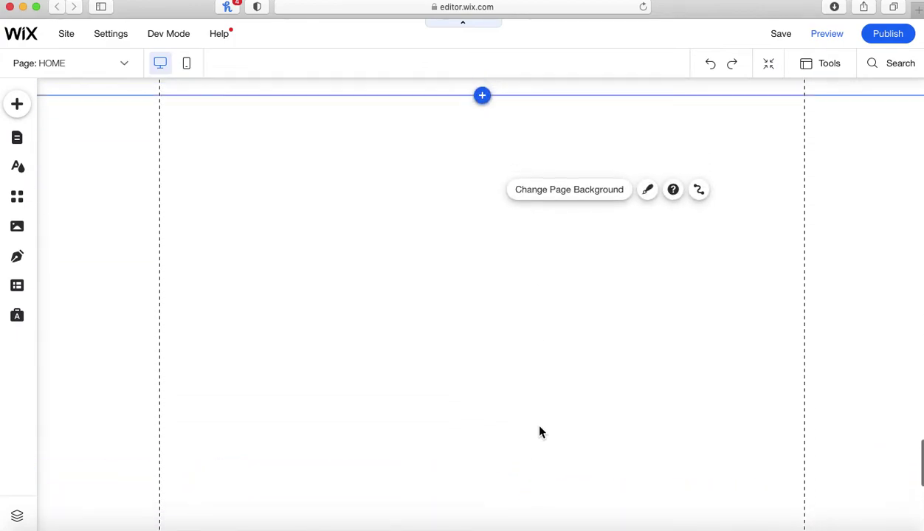
scroll(539, 432, up, 3)
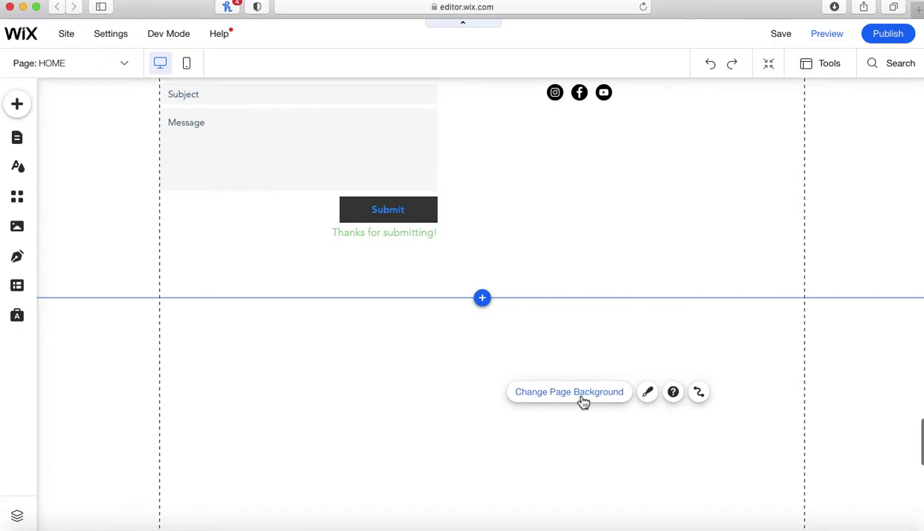
scroll(361, 427, down, 5)
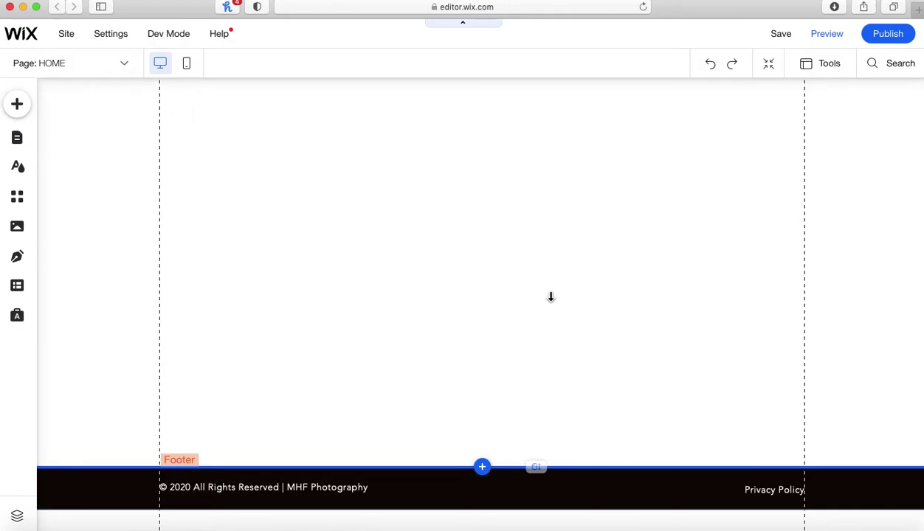
click(536, 468)
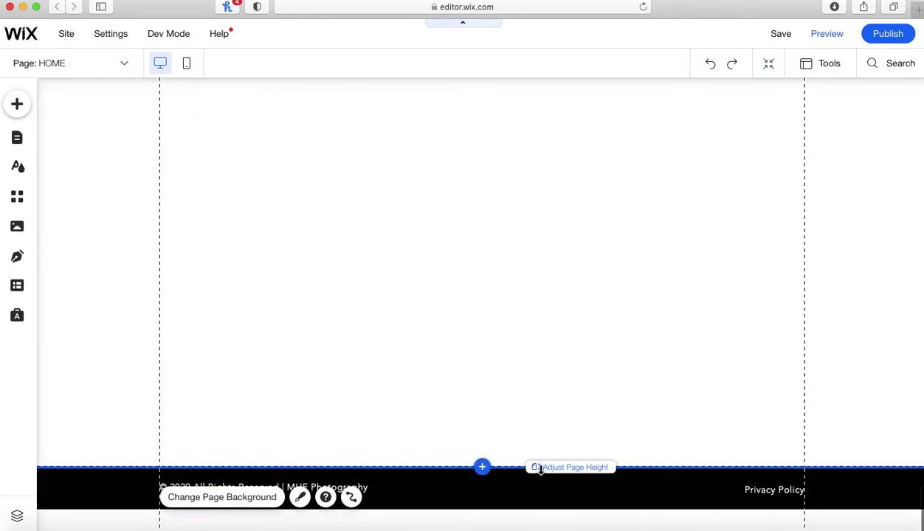
click(536, 288)
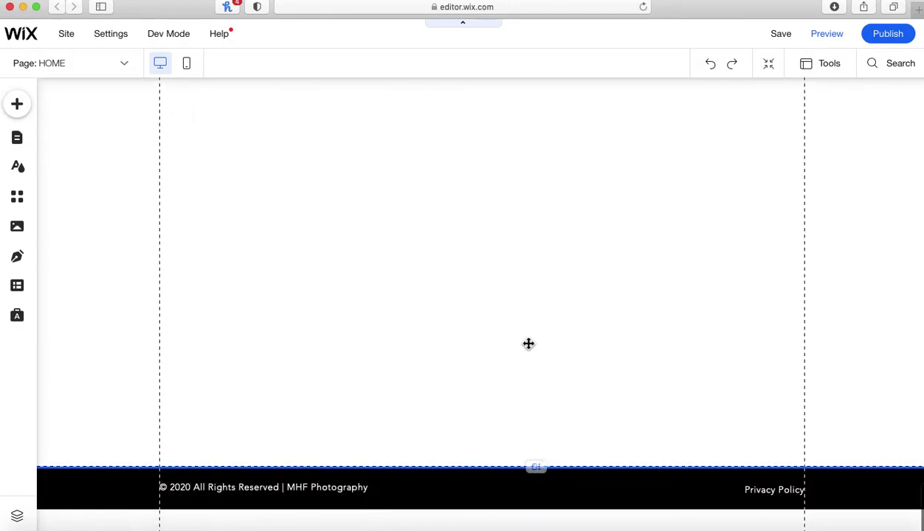
scroll(528, 344, up, 5)
scroll(524, 366, down, 5)
- Drag the page height up in four passes until the footer sits just below the contact form
drag(533, 468, 547, 264)
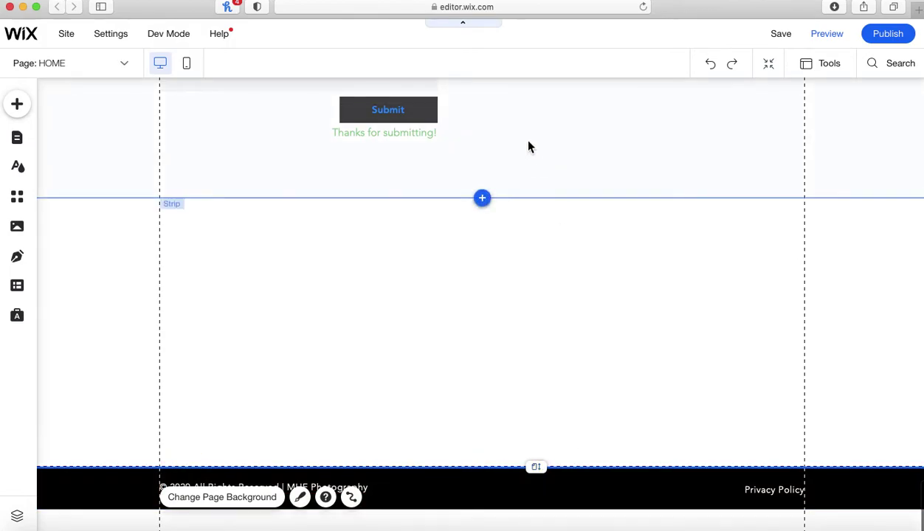
drag(545, 468, 545, 268)
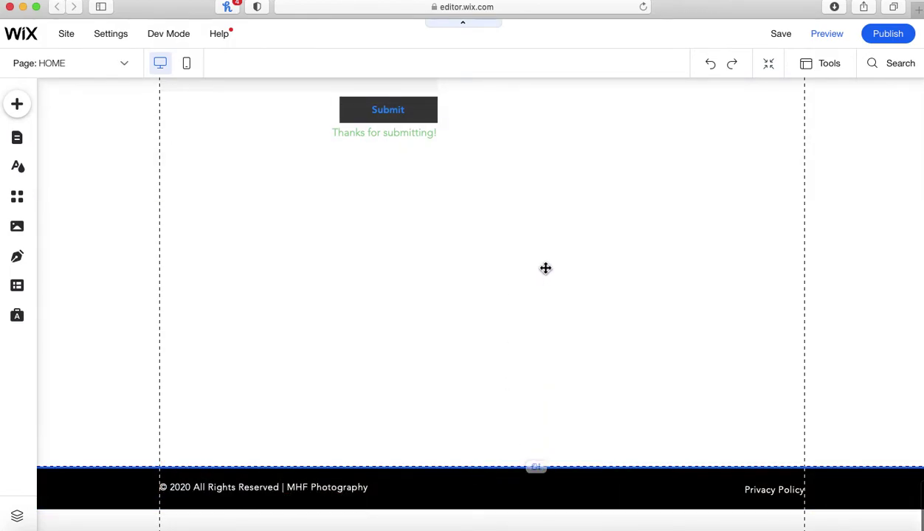
drag(548, 471, 540, 415)
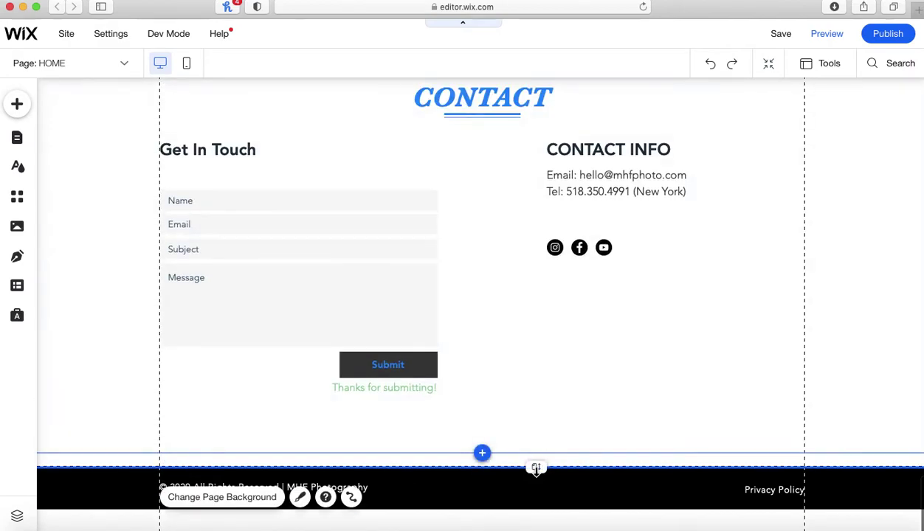
drag(537, 457, 538, 445)
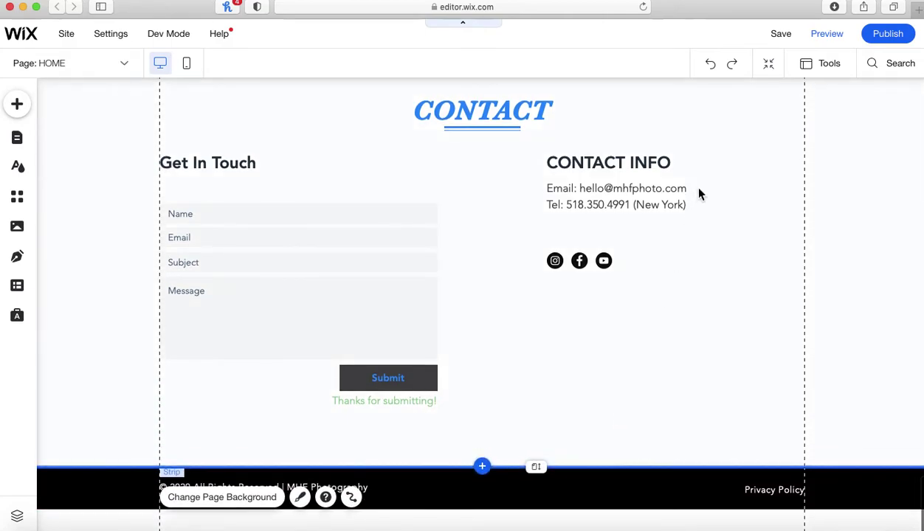
- Review the whole page layout in Zoom Out mode, then exit back to the full desktop editor
click(769, 67)
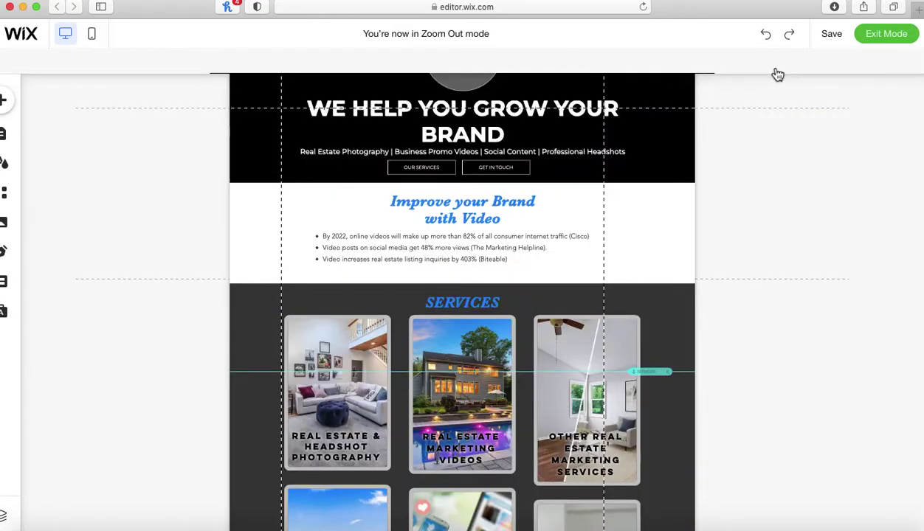
scroll(658, 246, down, 10)
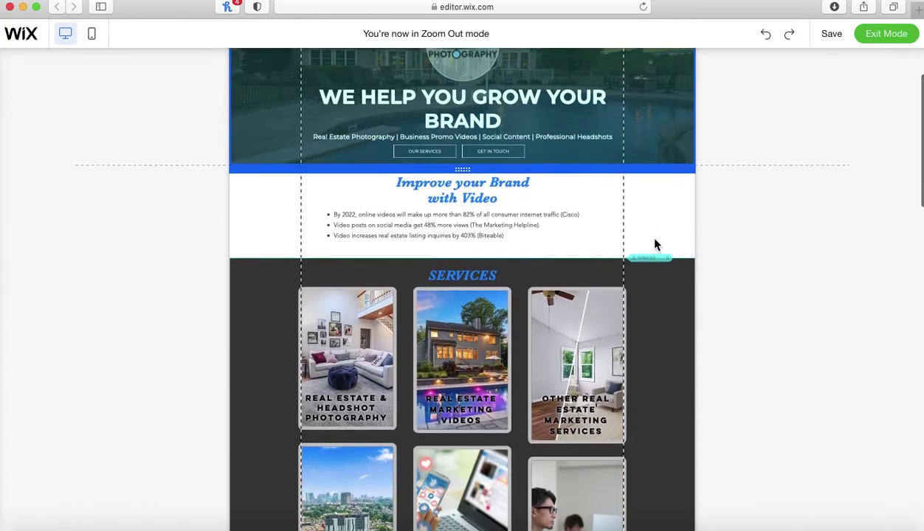
scroll(657, 245, down, 14)
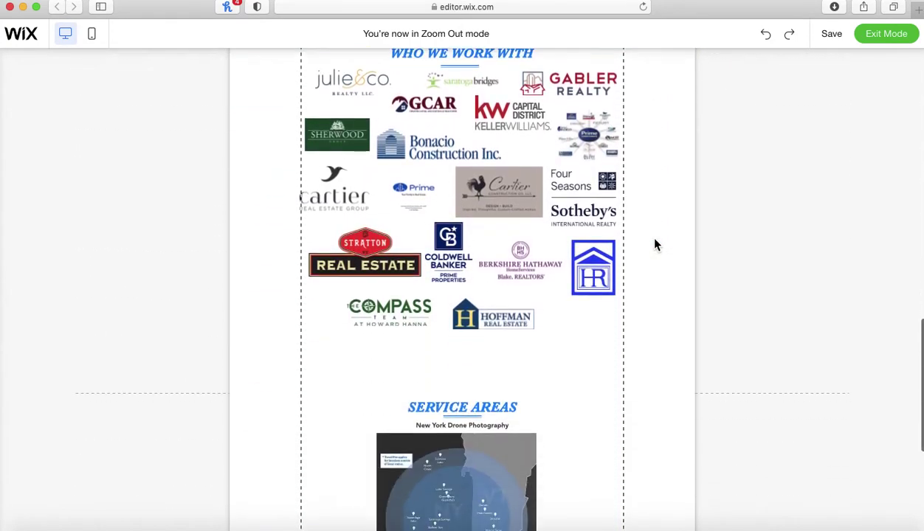
scroll(466, 353, down, 6)
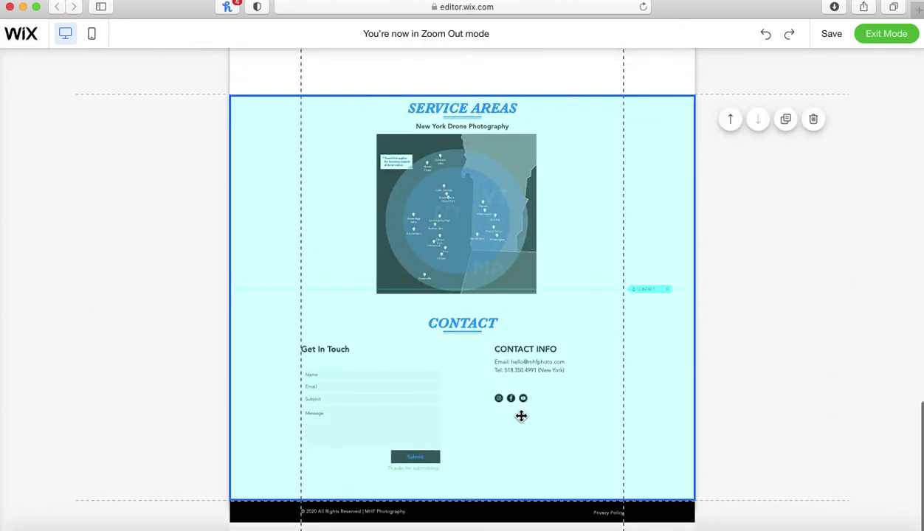
scroll(724, 444, up, 15)
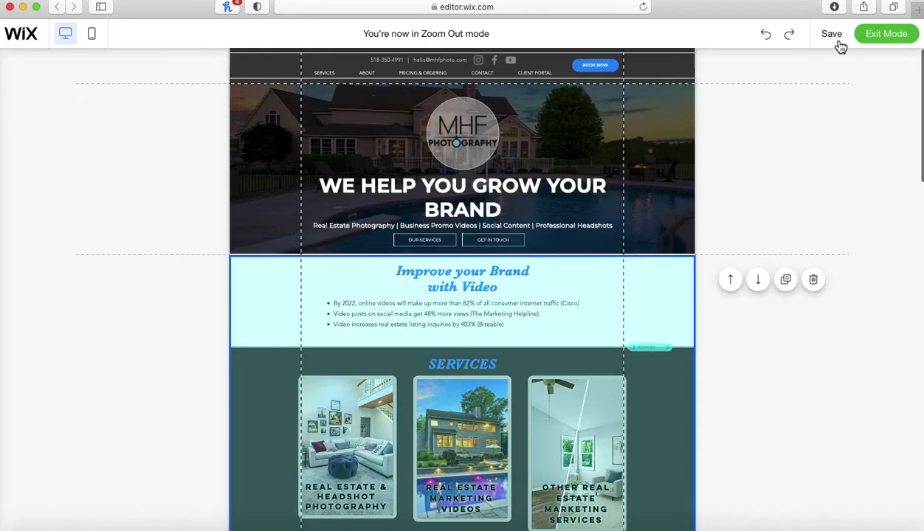
mouse_move(838, 41)
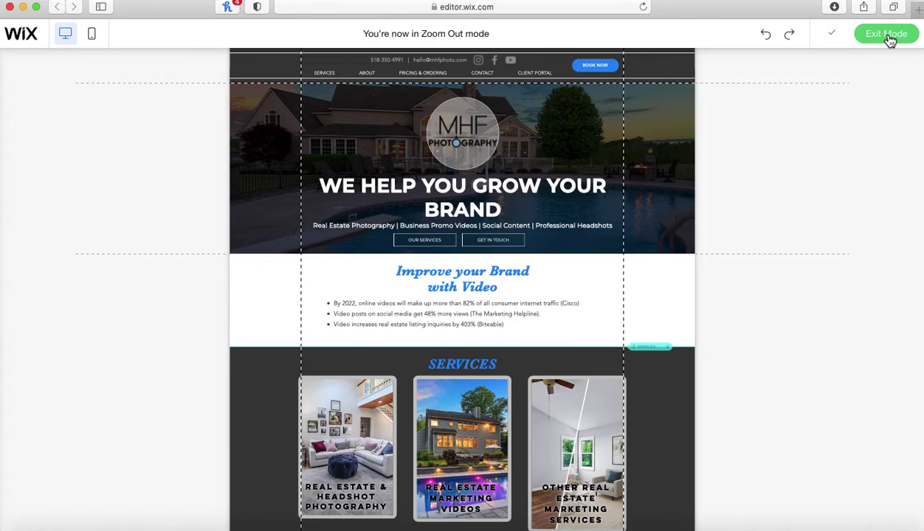
click(886, 34)
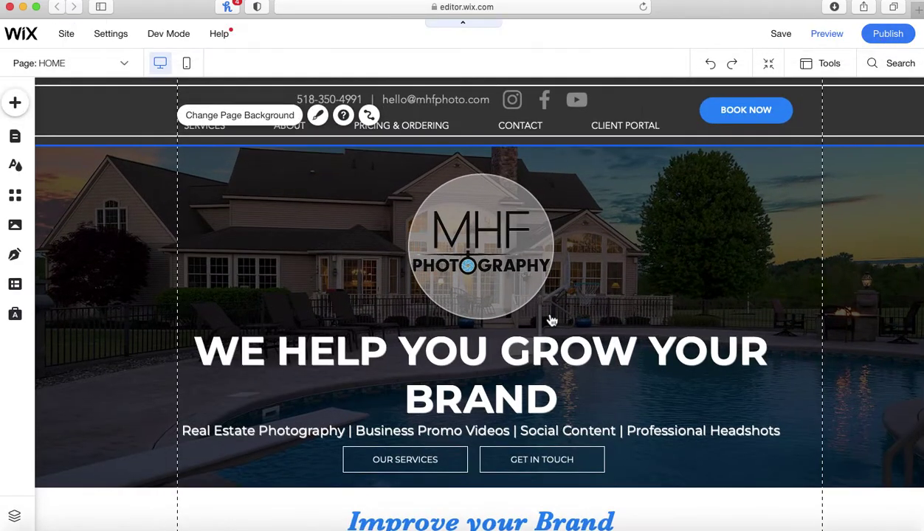
- Publish the site and scroll through the desktop homepage to check the tightened layout
mouse_move(893, 47)
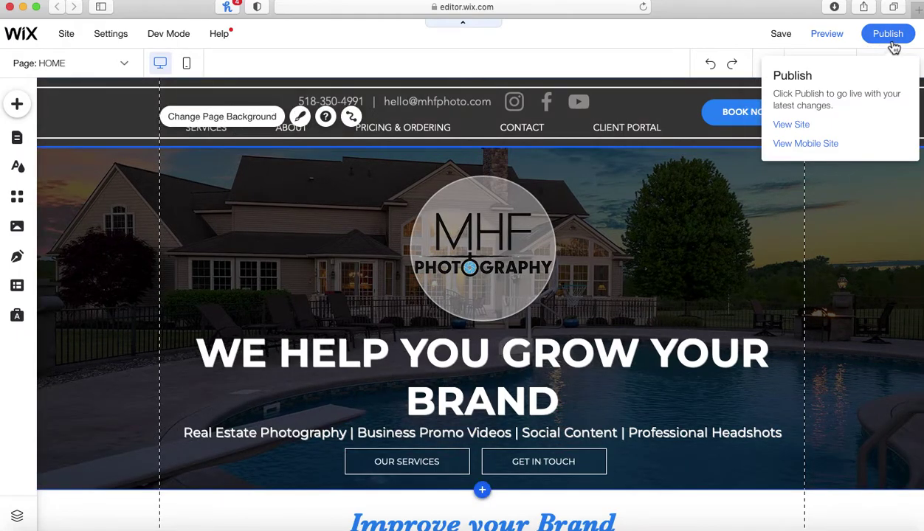
click(891, 42)
scroll(714, 303, down, 8)
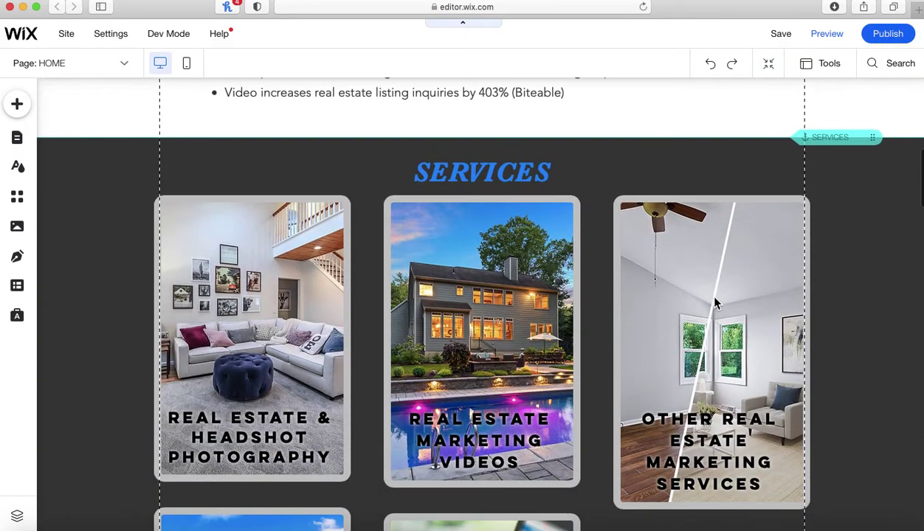
scroll(713, 302, down, 15)
scroll(713, 302, up, 20)
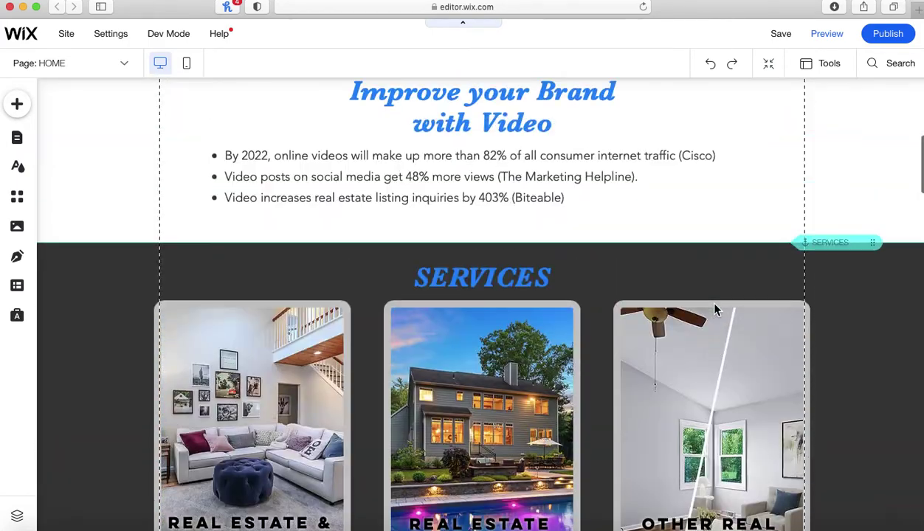
scroll(267, 121, up, 6)
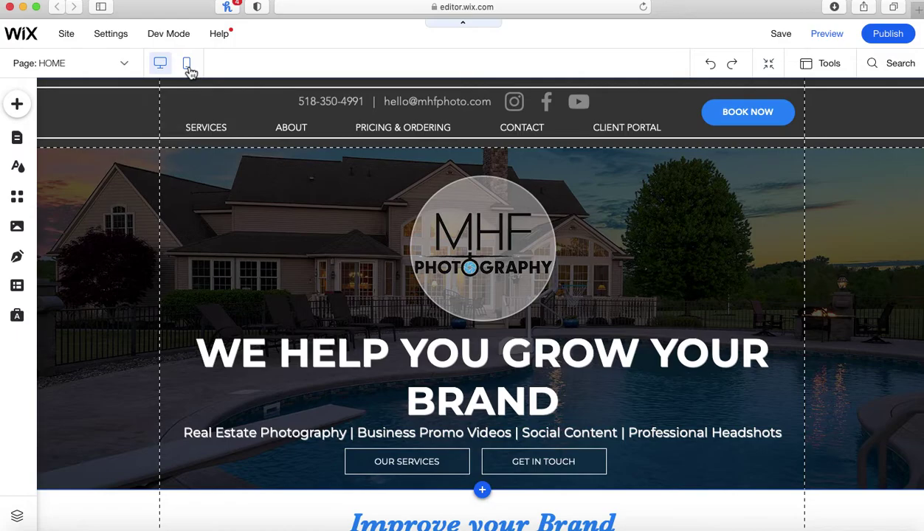
- In the mobile layout, select and delete the empty space above the About section
click(188, 66)
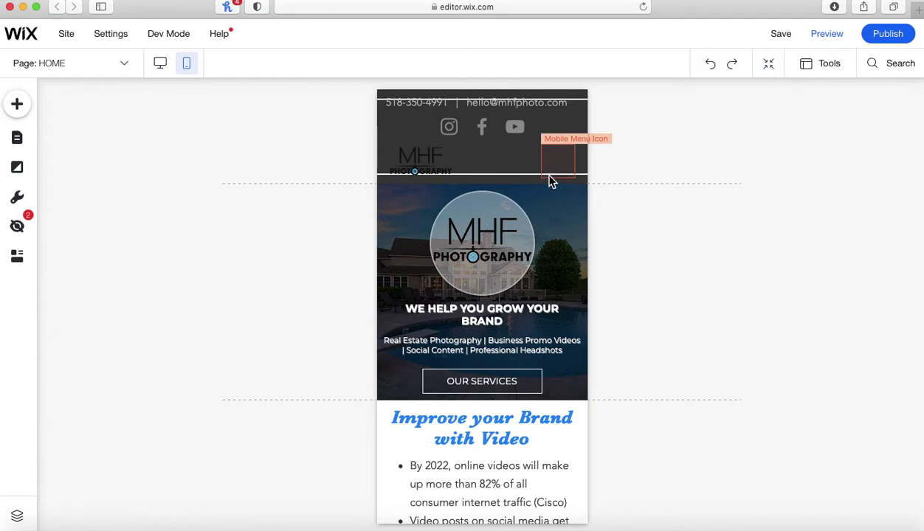
scroll(549, 182, down, 10)
scroll(550, 183, down, 15)
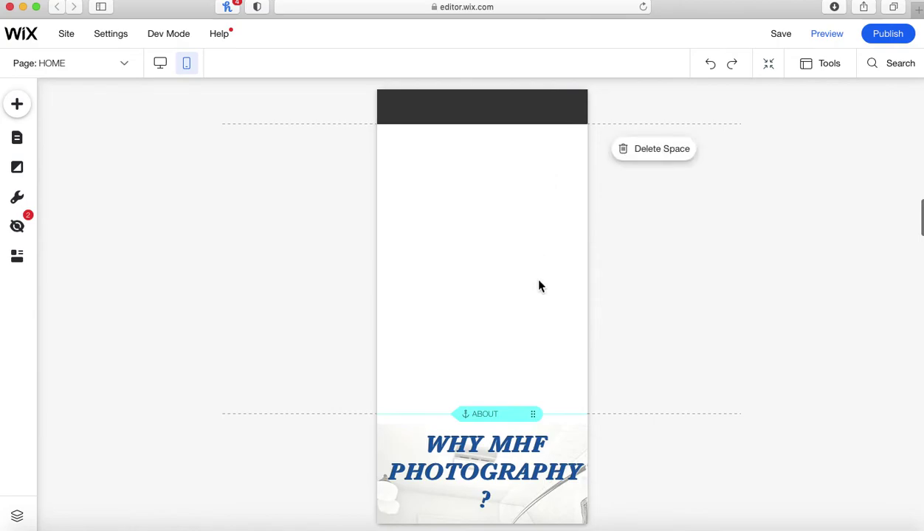
click(537, 285)
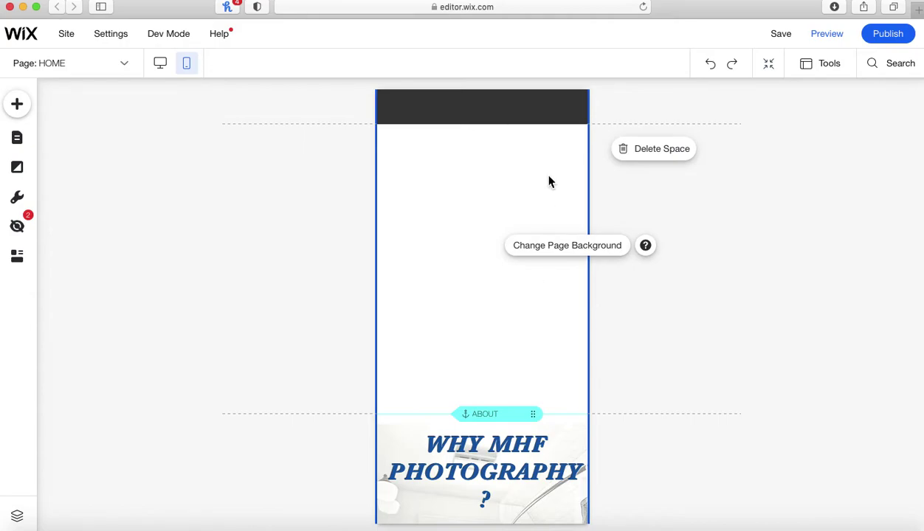
scroll(549, 181, up, 1)
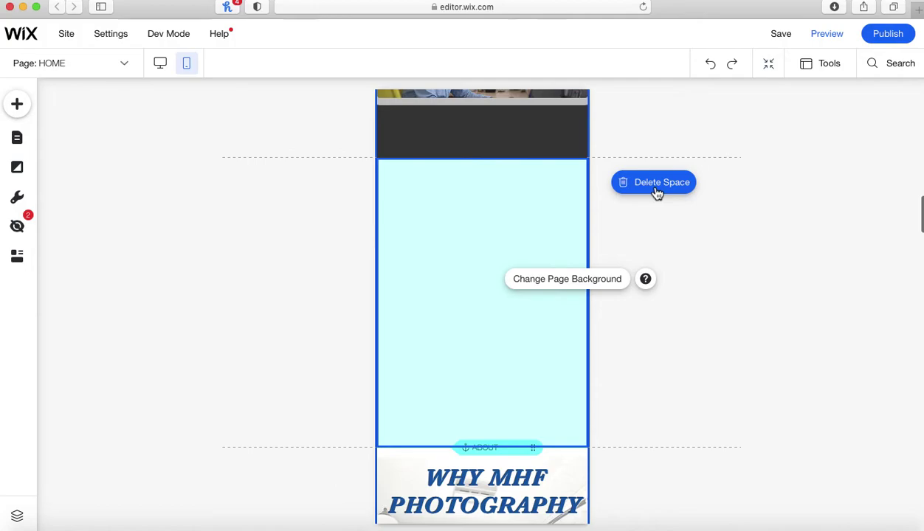
click(657, 188)
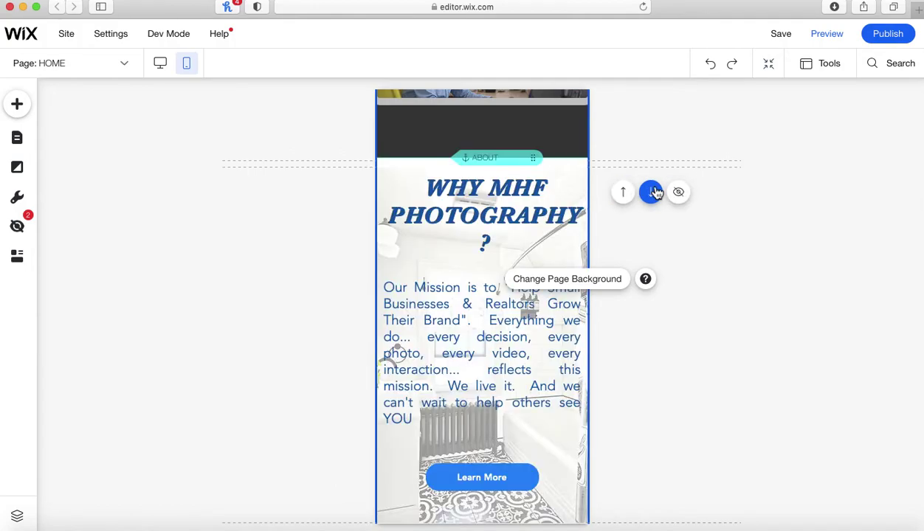
scroll(525, 249, down, 10)
scroll(537, 262, down, 15)
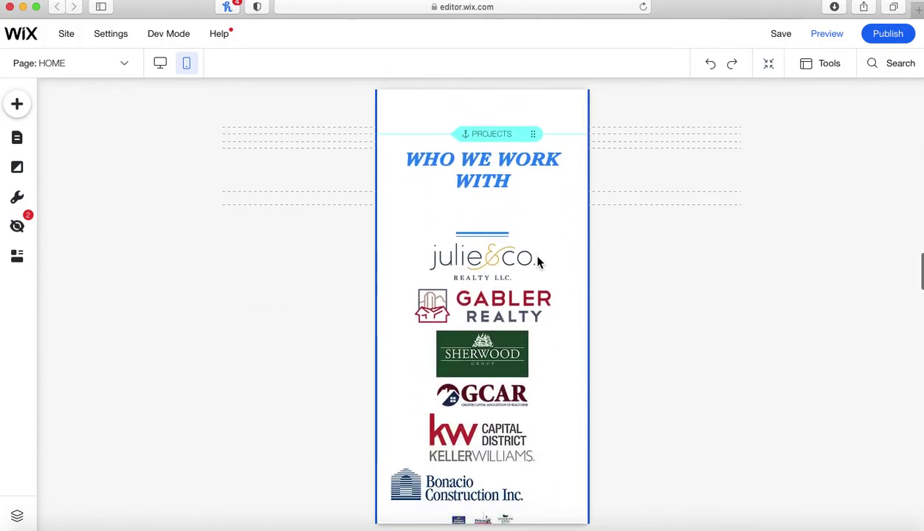
scroll(537, 262, down, 15)
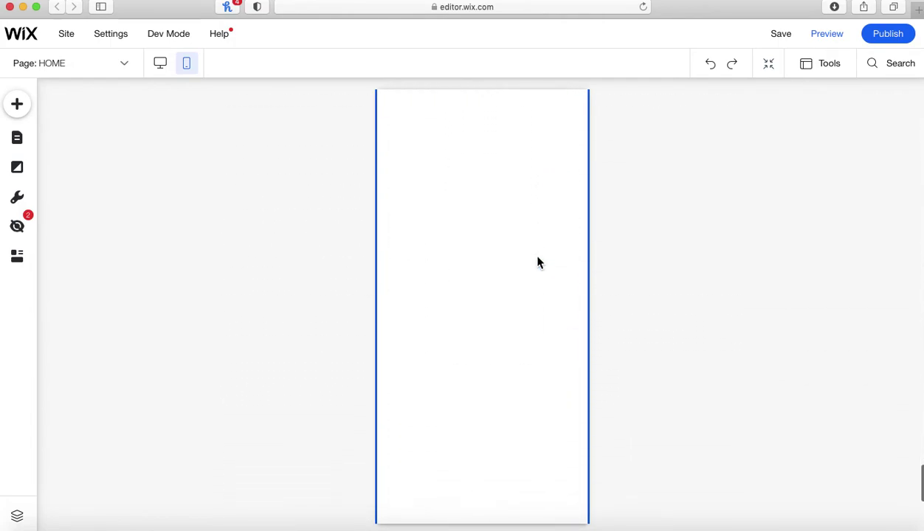
scroll(537, 262, down, 3)
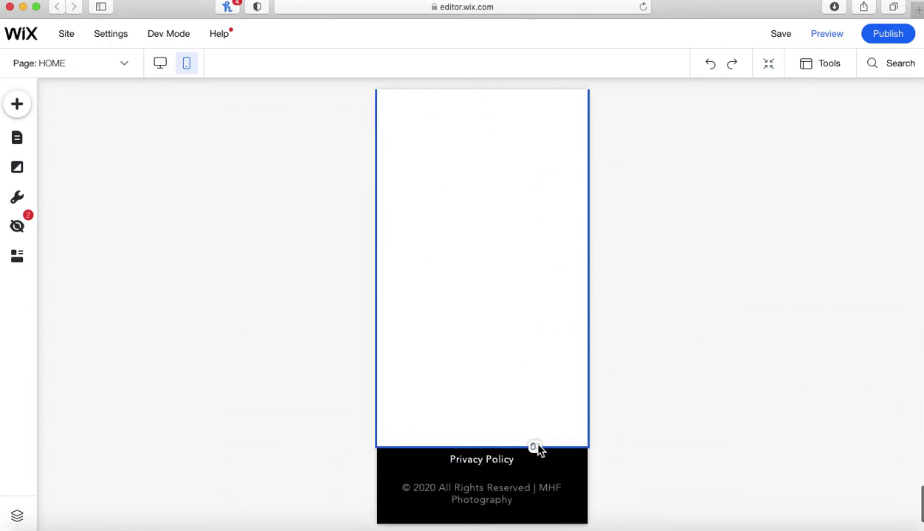
- Shorten the Contact Info strip and raise the page bottom, reducing mobile height from 1444 to 1248
scroll(533, 444, up, 5)
scroll(525, 409, down, 5)
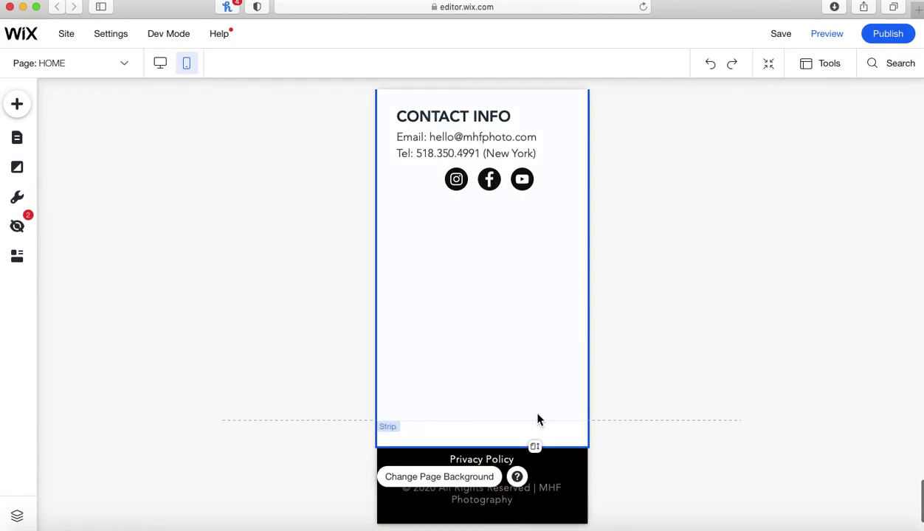
scroll(537, 346, up, 3)
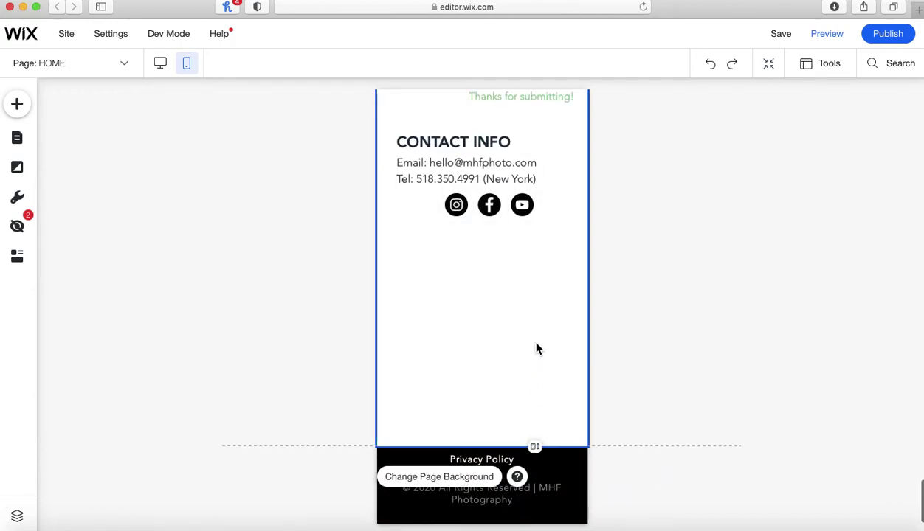
scroll(537, 346, down, 2)
click(522, 383)
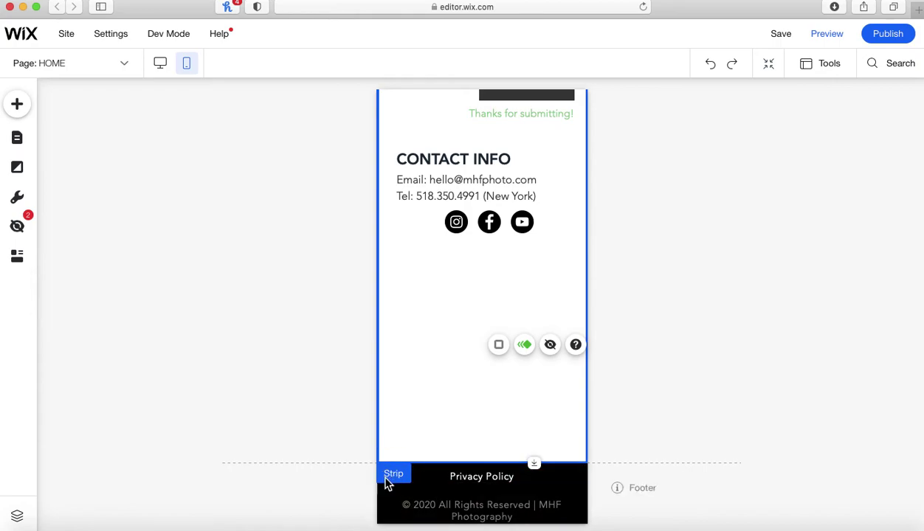
drag(514, 465, 507, 337)
click(519, 427)
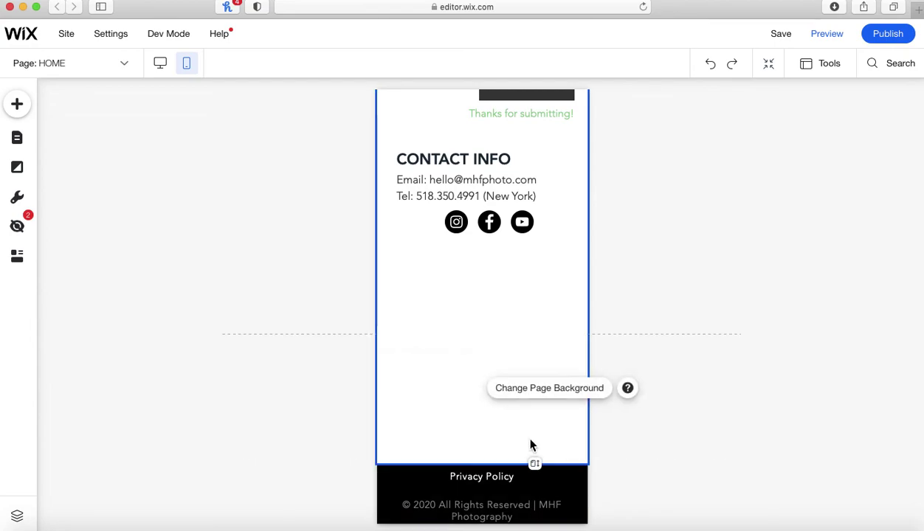
drag(534, 464, 536, 360)
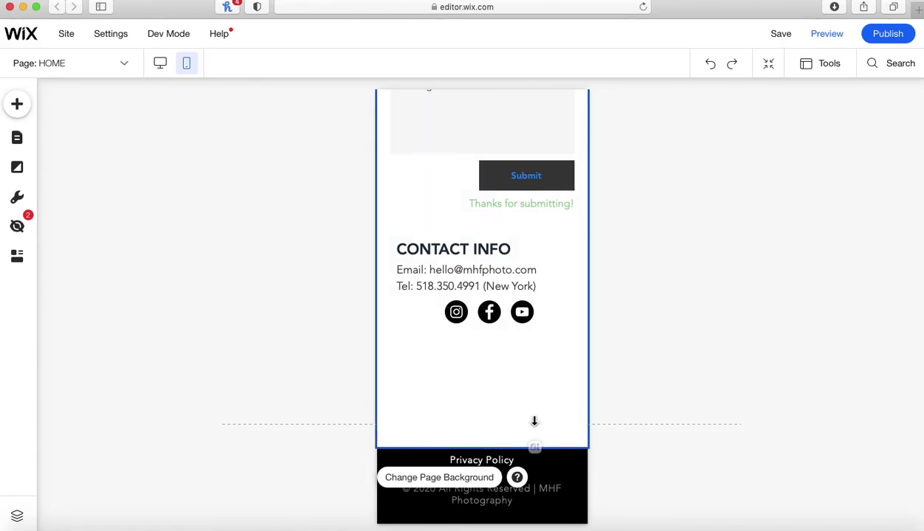
scroll(534, 421, up, 20)
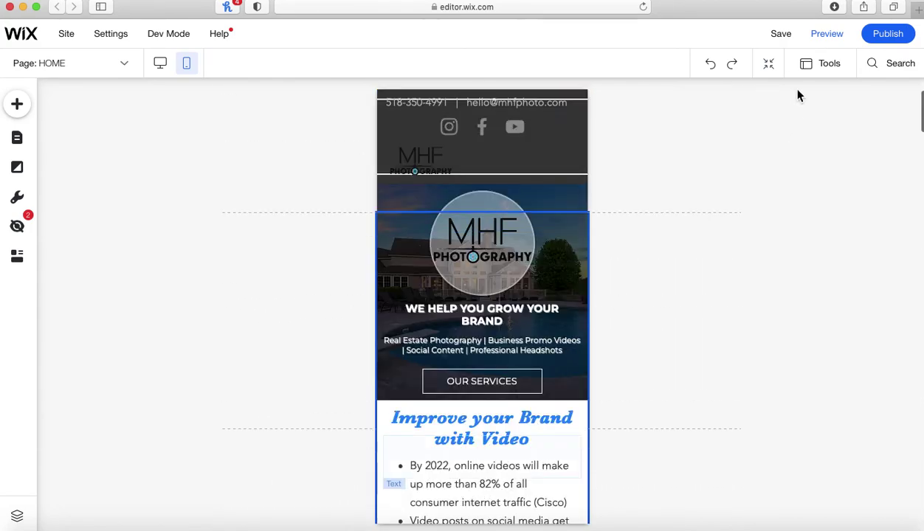
click(772, 68)
scroll(561, 369, down, 5)
scroll(489, 403, down, 15)
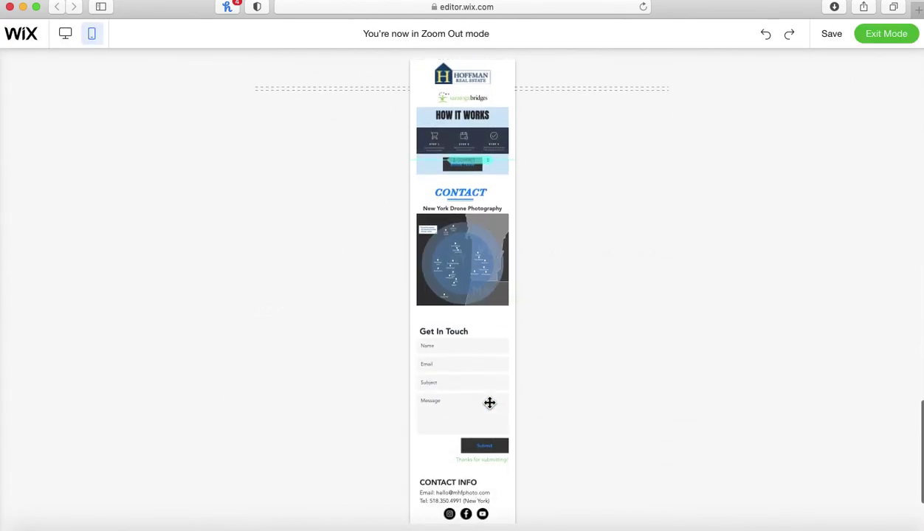
scroll(489, 404, up, 8)
scroll(488, 406, up, 10)
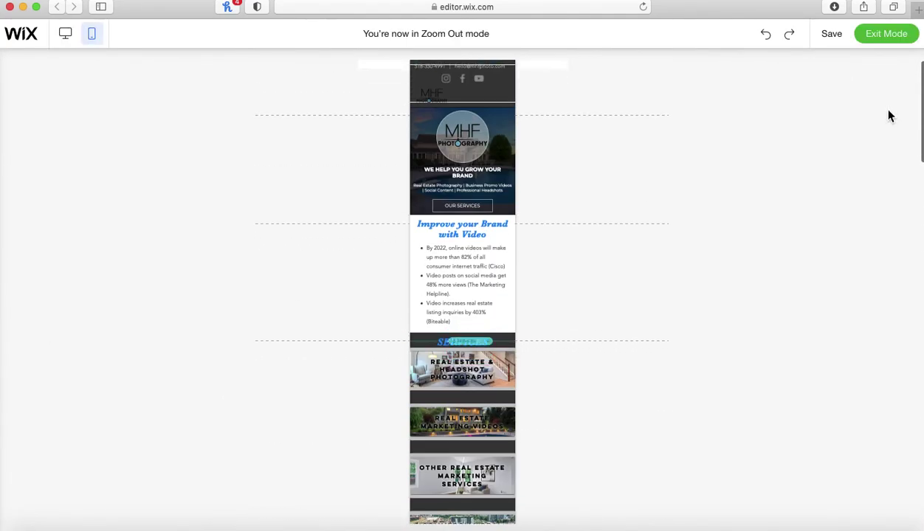
click(885, 34)
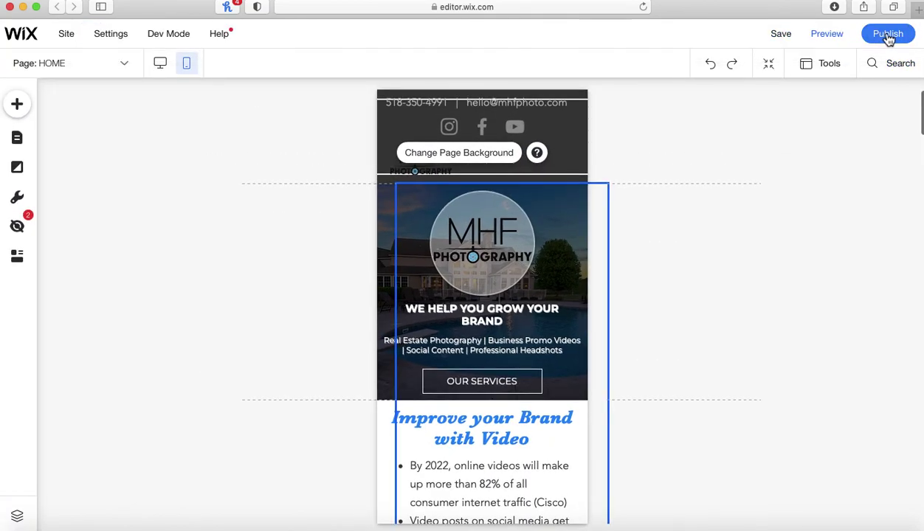